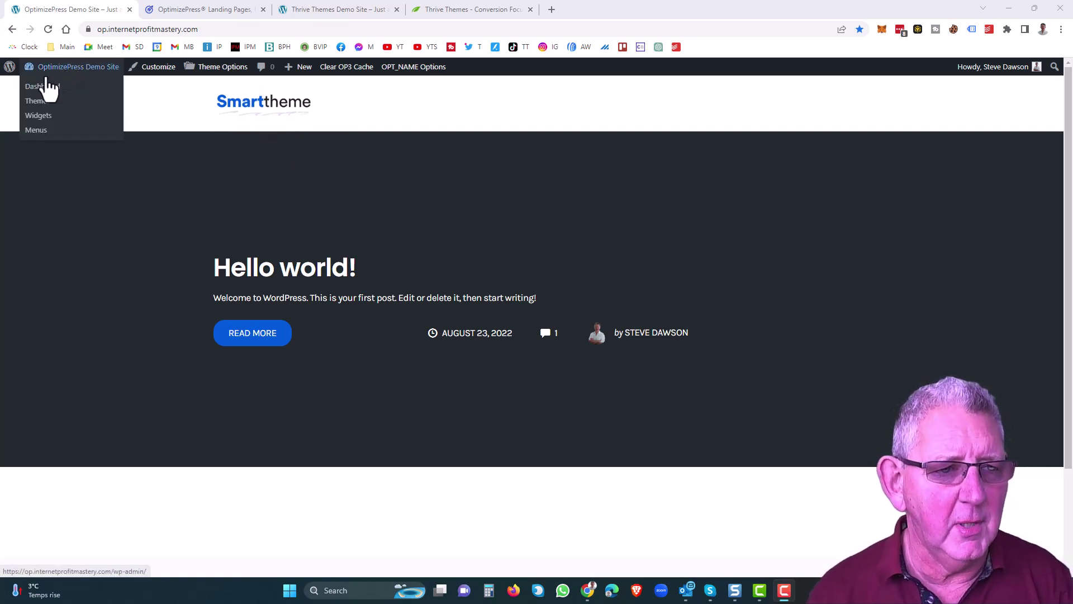
# Step: Go to the WordPress admin dashboard to reach OptimizePress's Create New Page screen
pyautogui.click(39, 93)
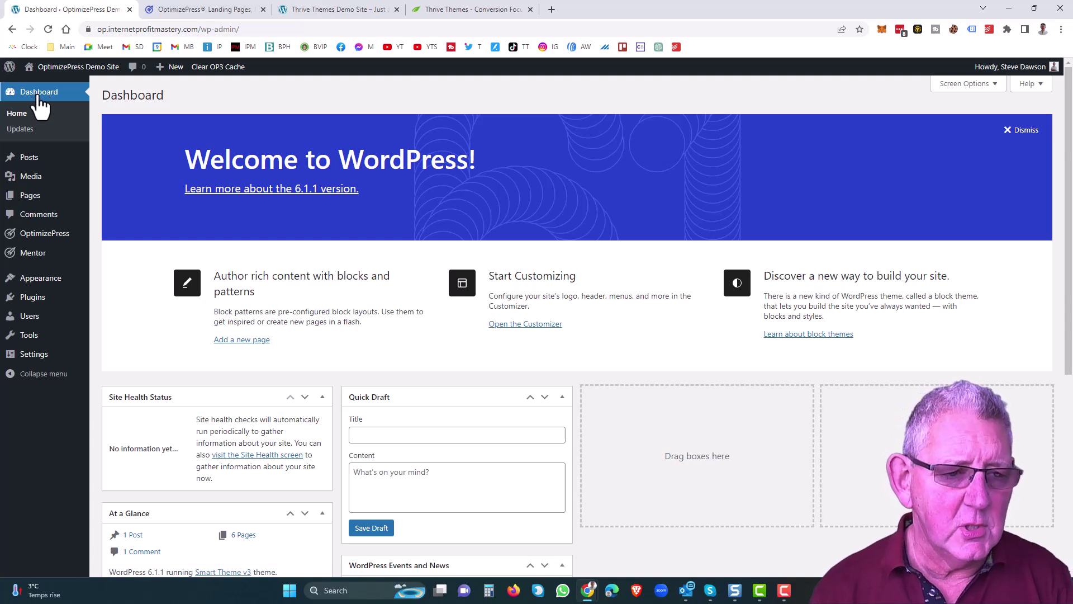
pyautogui.moveTo(45, 194)
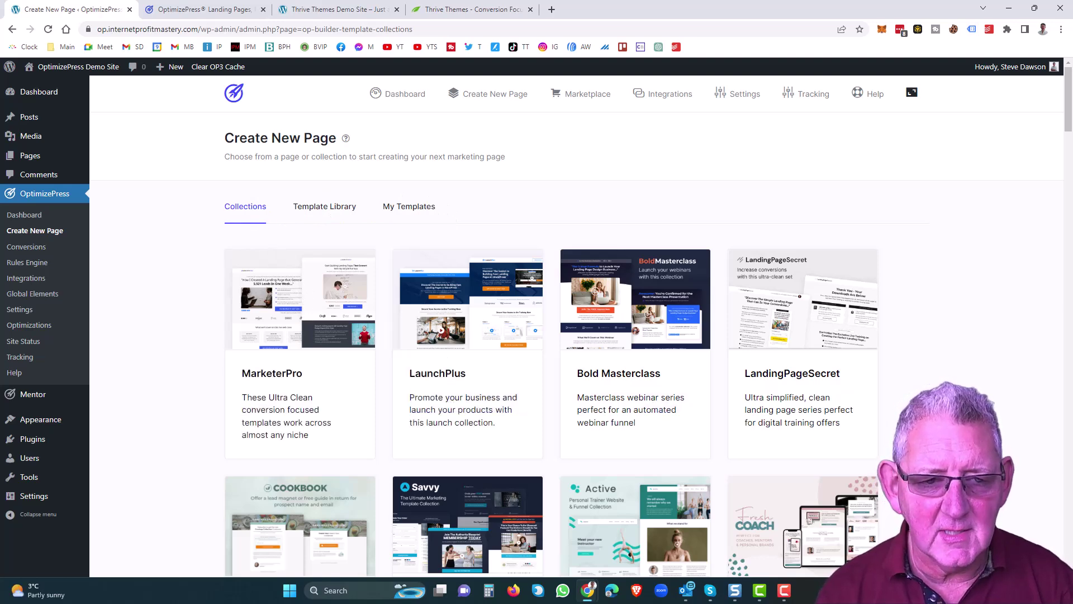
pyautogui.scroll(-1, 554, 336)
pyautogui.scroll(-1, 553, 335)
pyautogui.scroll(-1, 553, 336)
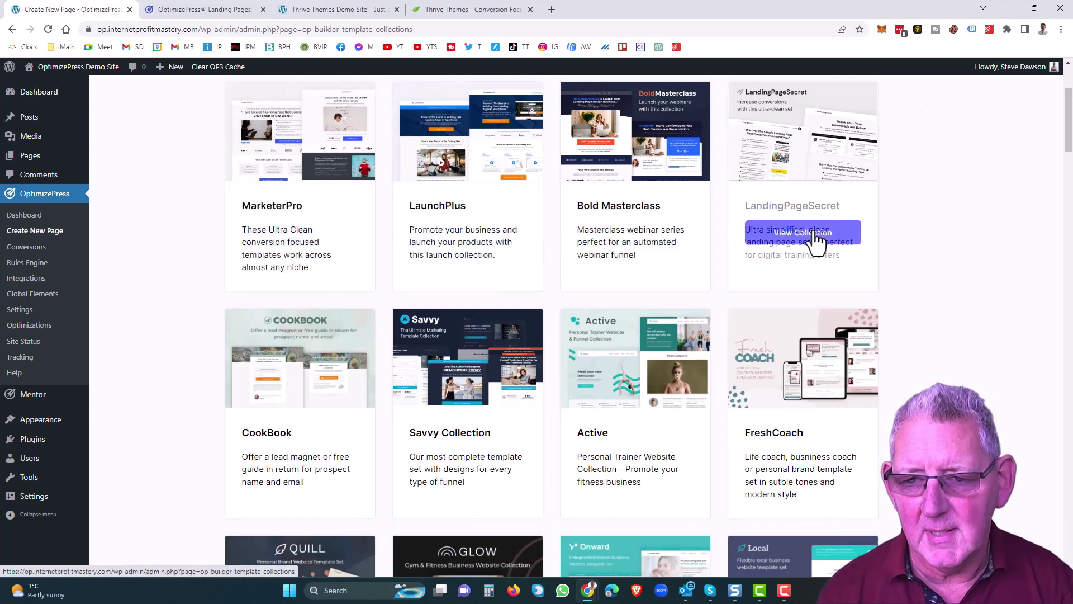
pyautogui.scroll(-2, 914, 293)
pyautogui.scroll(-3, 922, 300)
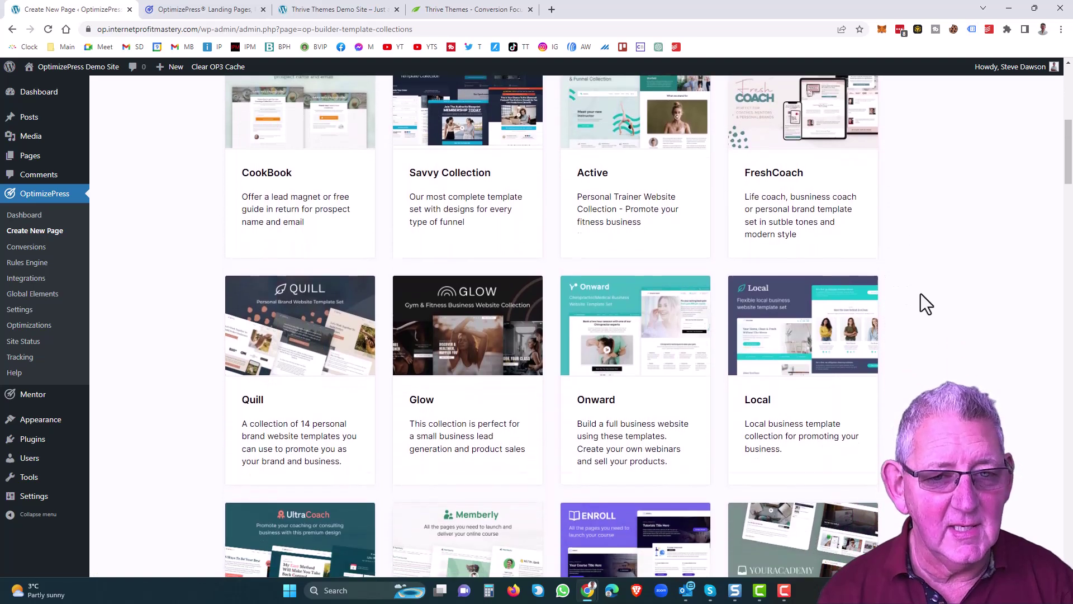
pyautogui.scroll(-1, 921, 293)
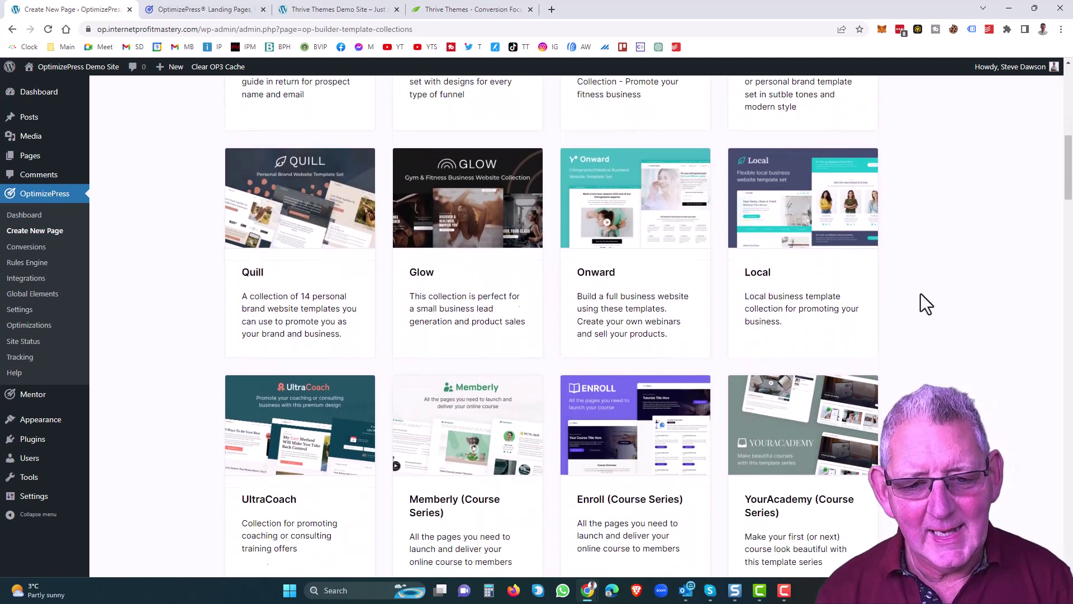
pyautogui.scroll(-2, 922, 294)
pyautogui.scroll(-1, 921, 293)
pyautogui.scroll(-1, 921, 294)
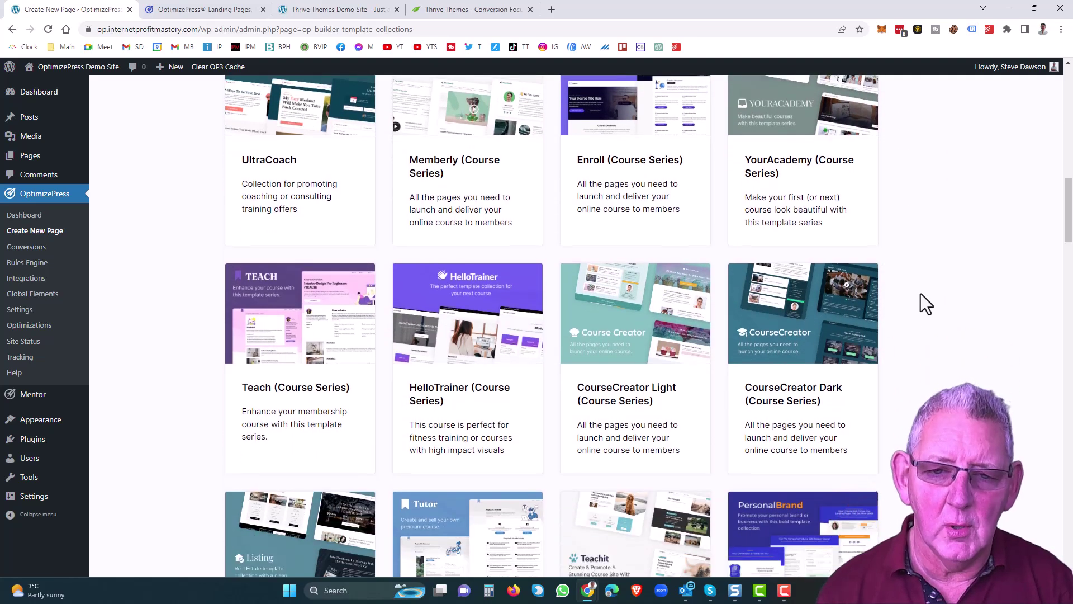
pyautogui.scroll(-2, 920, 294)
pyautogui.scroll(-1, 920, 294)
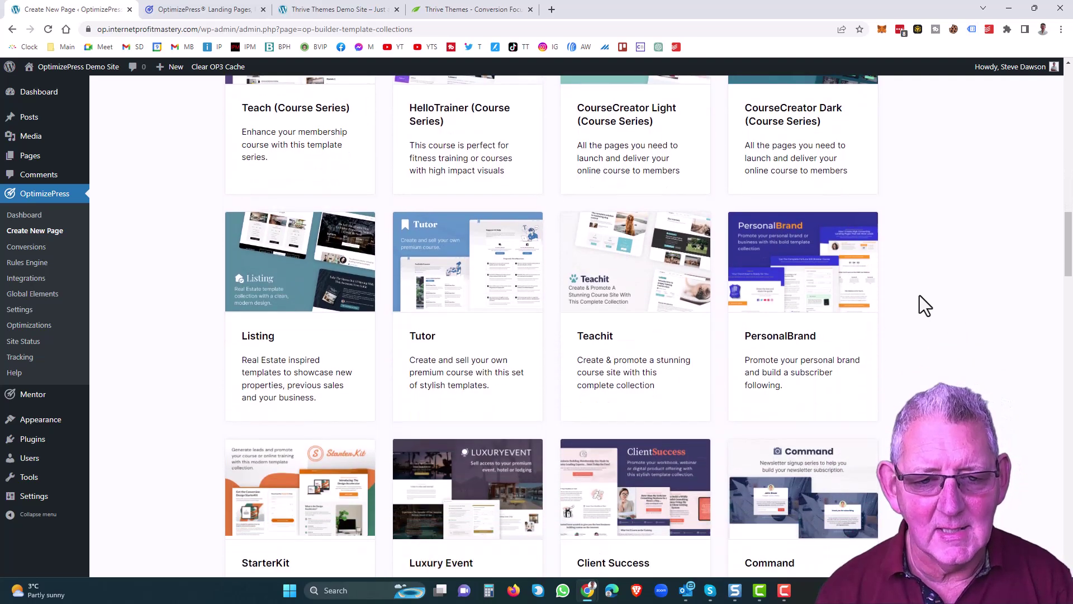
pyautogui.scroll(-1, 920, 295)
pyautogui.scroll(-2, 920, 295)
pyautogui.scroll(-2, 919, 296)
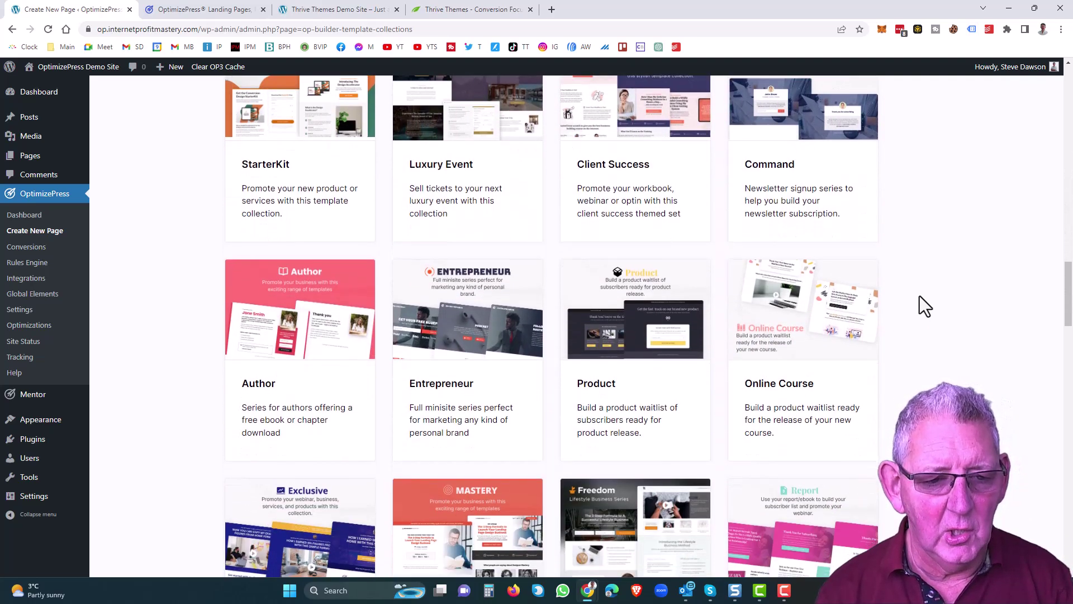
pyautogui.scroll(-1, 919, 296)
pyautogui.scroll(-2, 919, 298)
pyautogui.scroll(-1, 919, 300)
pyautogui.scroll(-2, 919, 300)
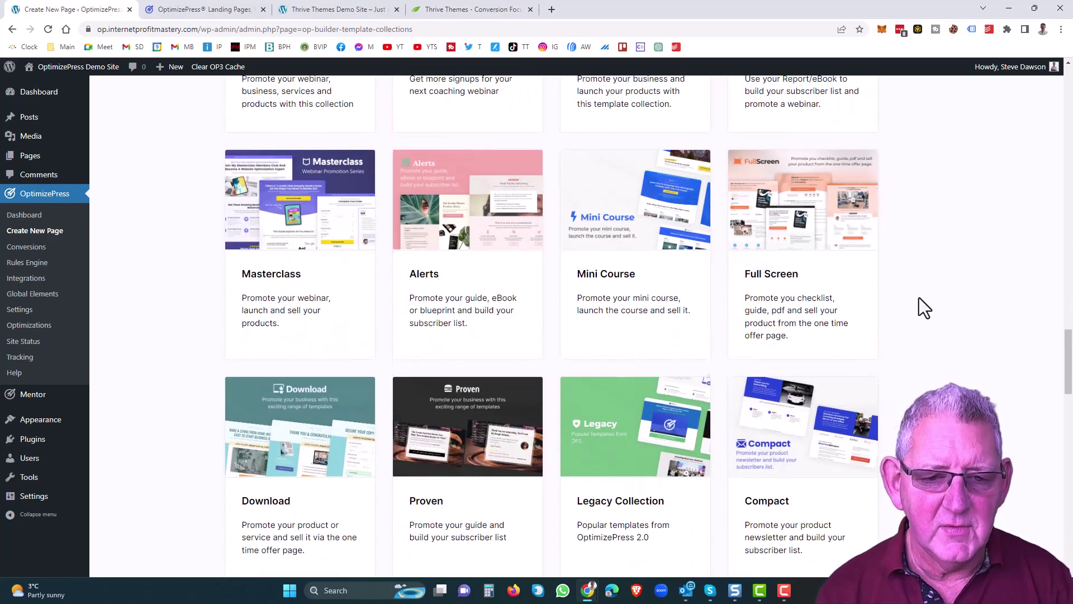
pyautogui.scroll(1, 920, 299)
pyautogui.scroll(2, 919, 299)
pyautogui.scroll(4, 919, 298)
pyautogui.scroll(5, 920, 299)
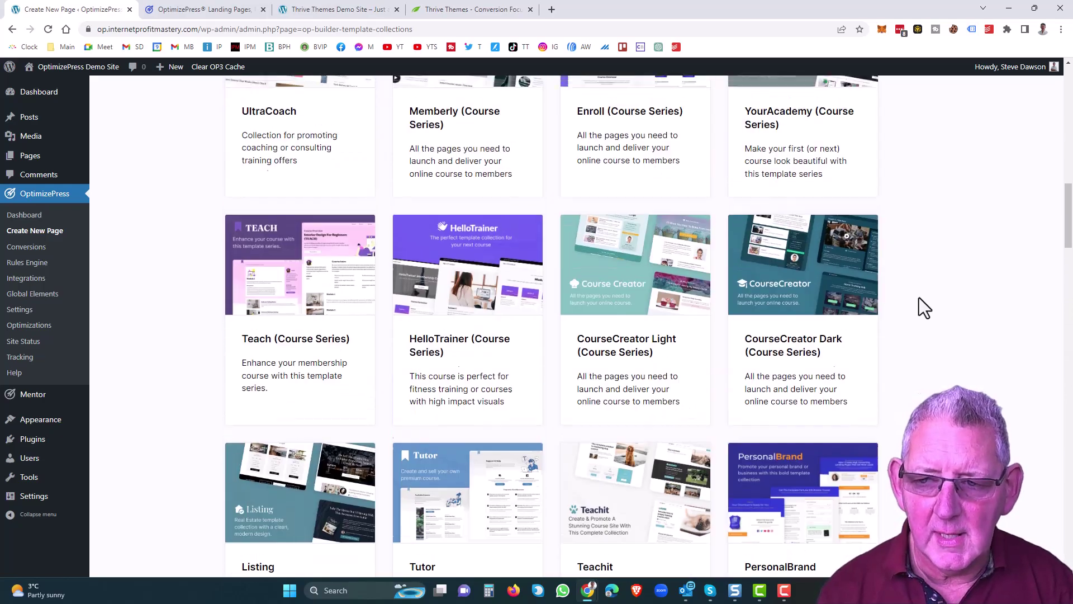
pyautogui.scroll(5, 919, 299)
pyautogui.scroll(2, 919, 298)
pyautogui.scroll(4, 919, 308)
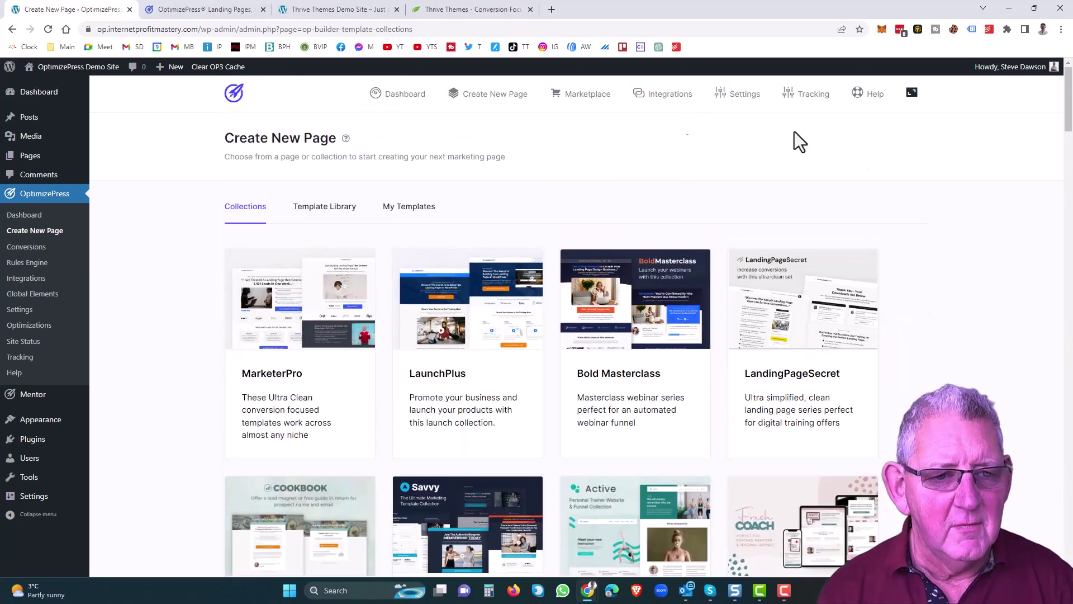
pyautogui.moveTo(299, 352)
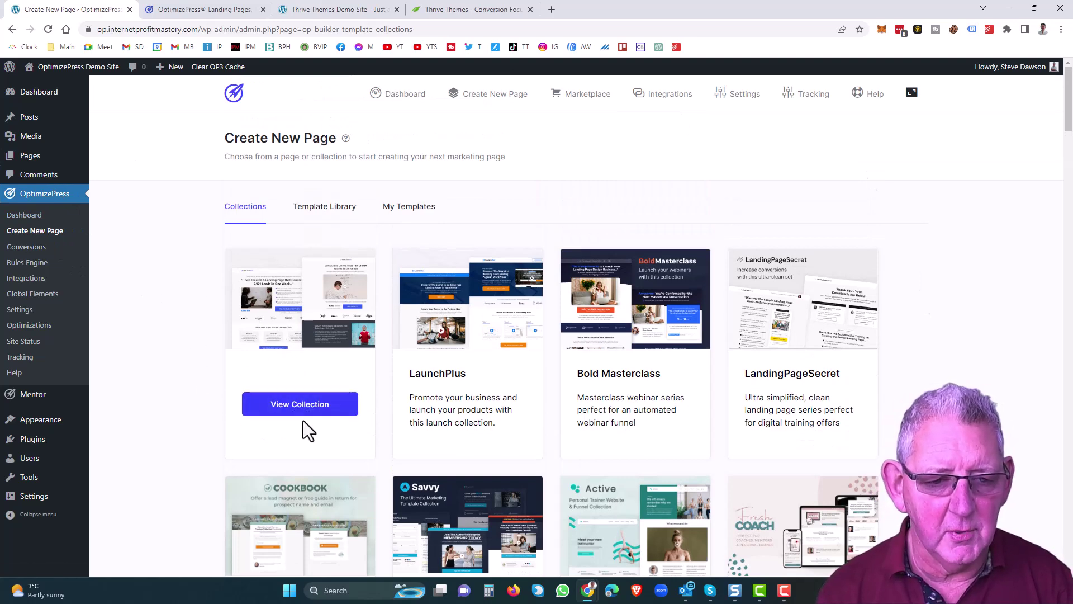
pyautogui.click(299, 407)
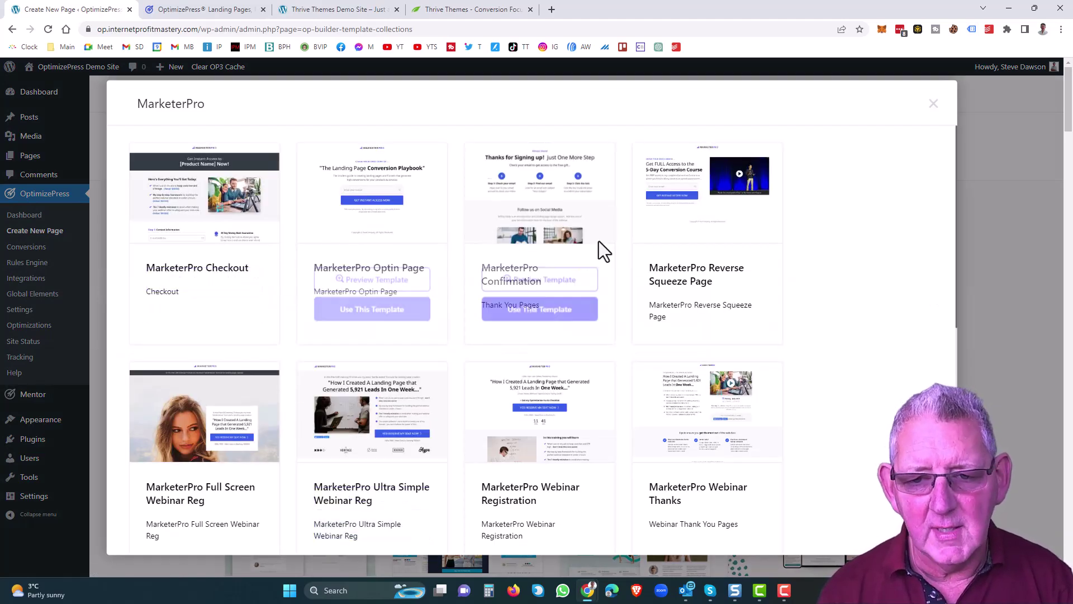
pyautogui.scroll(-2, 772, 304)
pyautogui.scroll(-1, 808, 319)
pyautogui.scroll(-3, 818, 327)
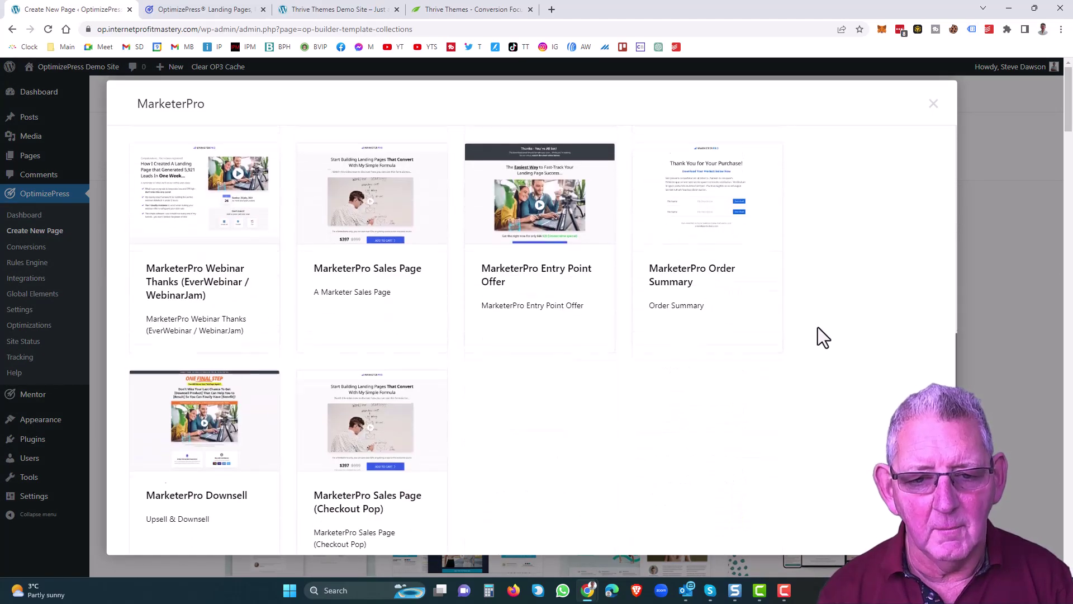
pyautogui.scroll(1, 818, 328)
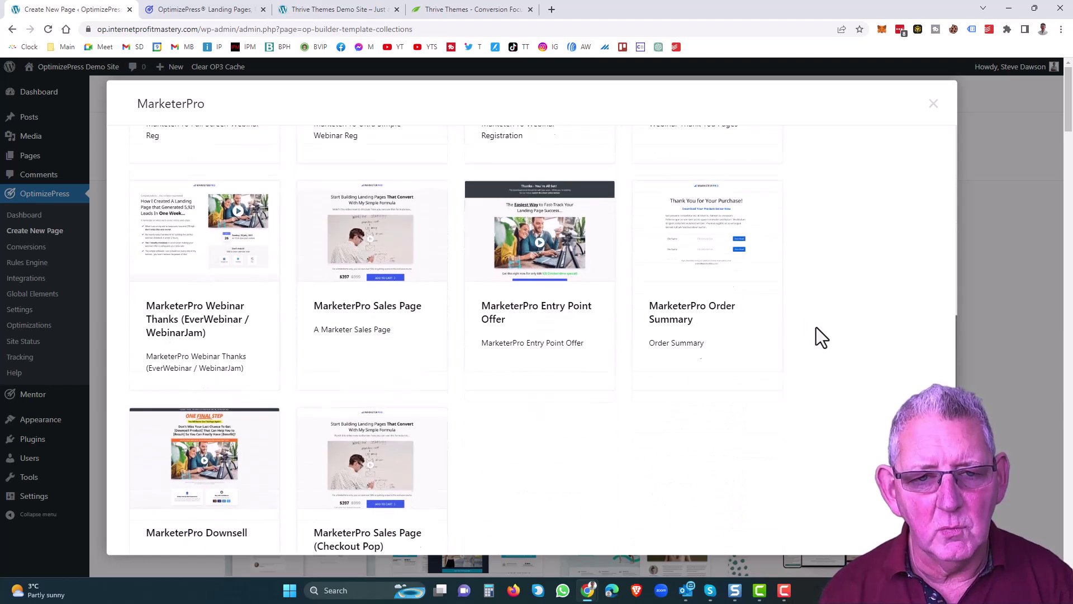
pyautogui.scroll(3, 816, 327)
pyautogui.scroll(1, 815, 328)
pyautogui.scroll(1, 815, 327)
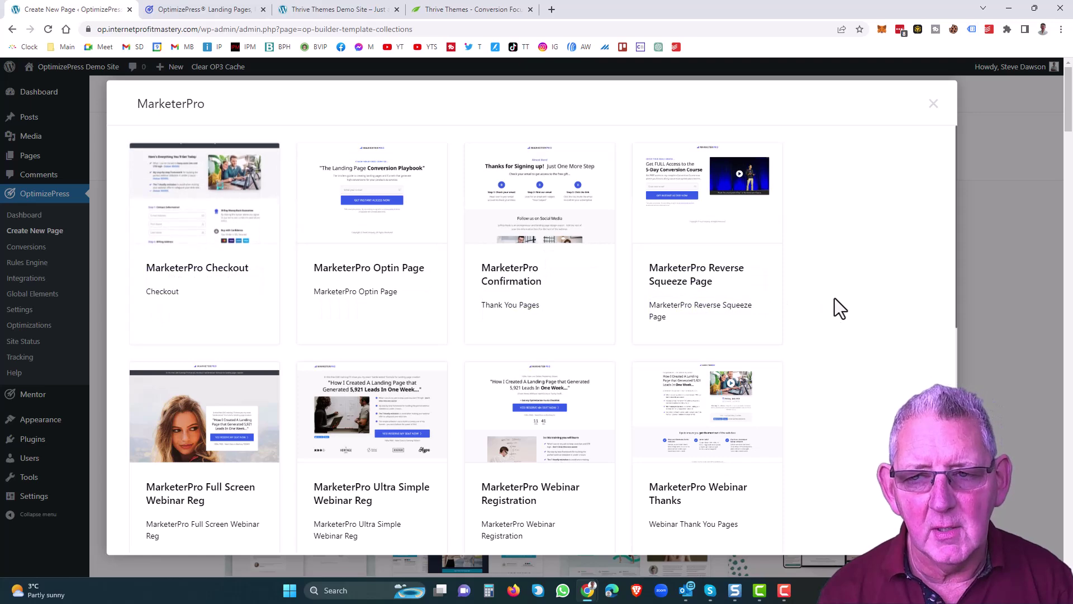
pyautogui.click(933, 108)
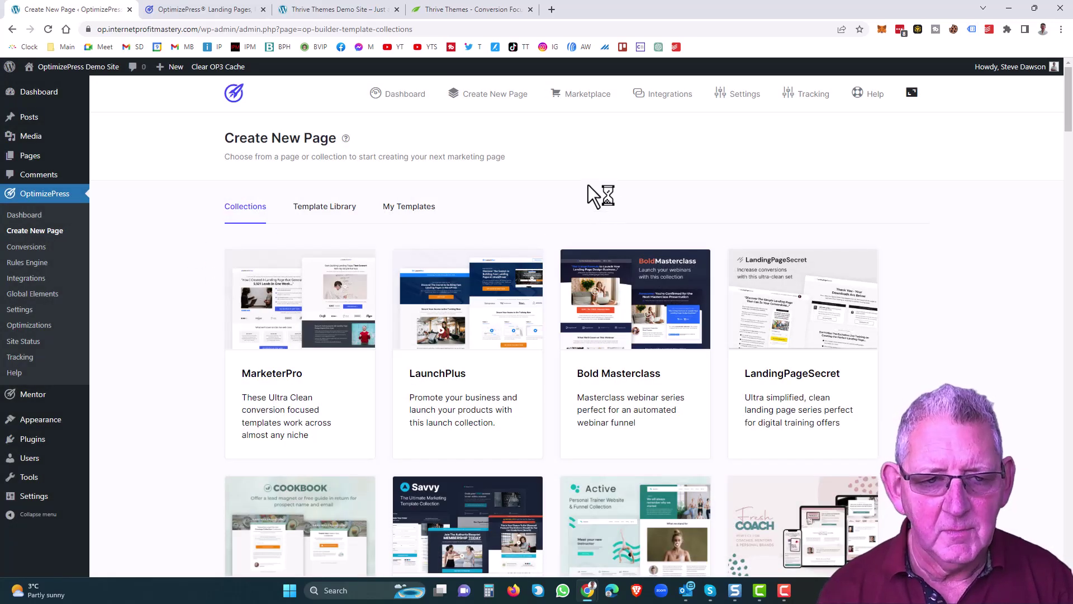
# Step: Switch to individual page templates and list the Landing Pages templates
pyautogui.click(319, 219)
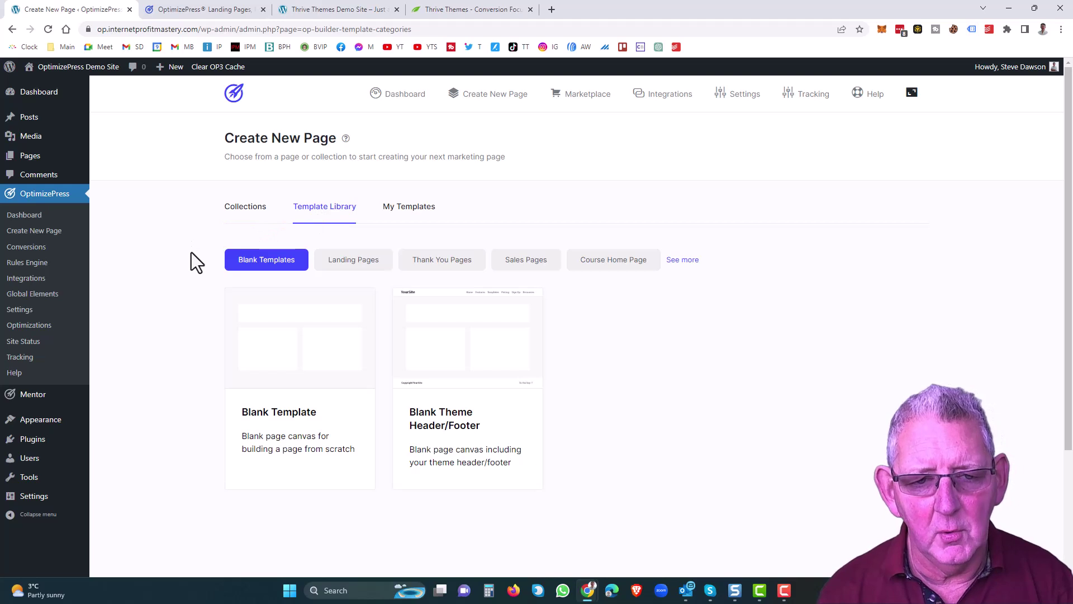
pyautogui.click(351, 264)
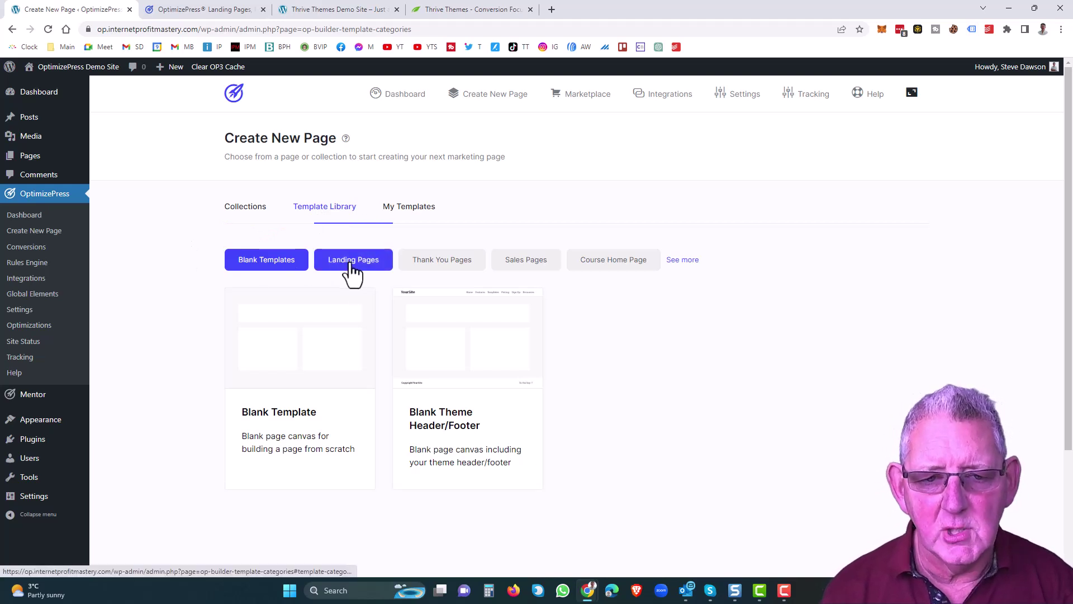
pyautogui.click(446, 268)
pyautogui.click(571, 269)
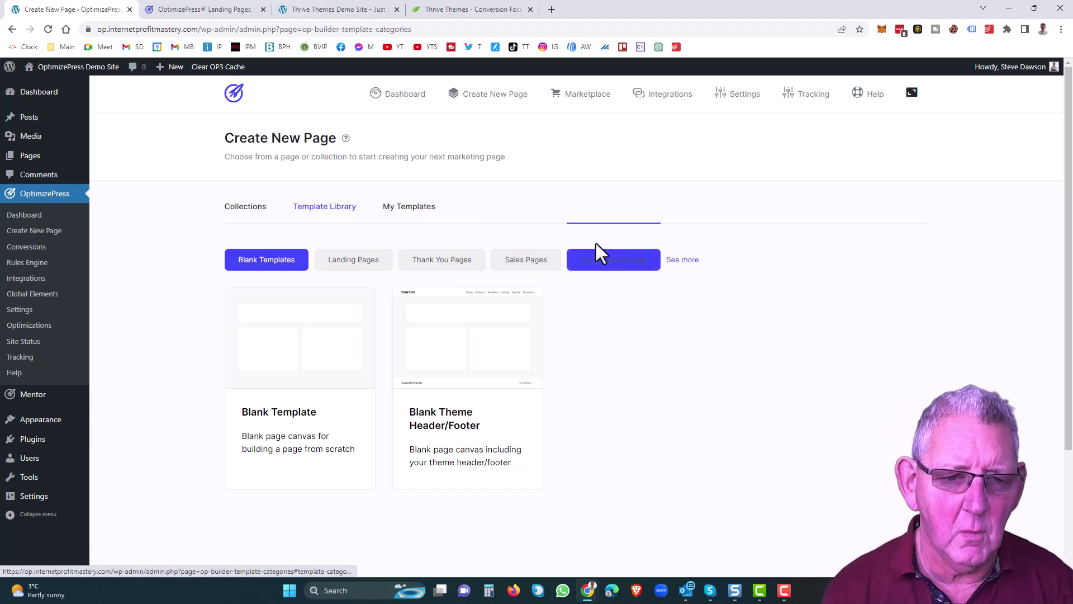
pyautogui.click(343, 270)
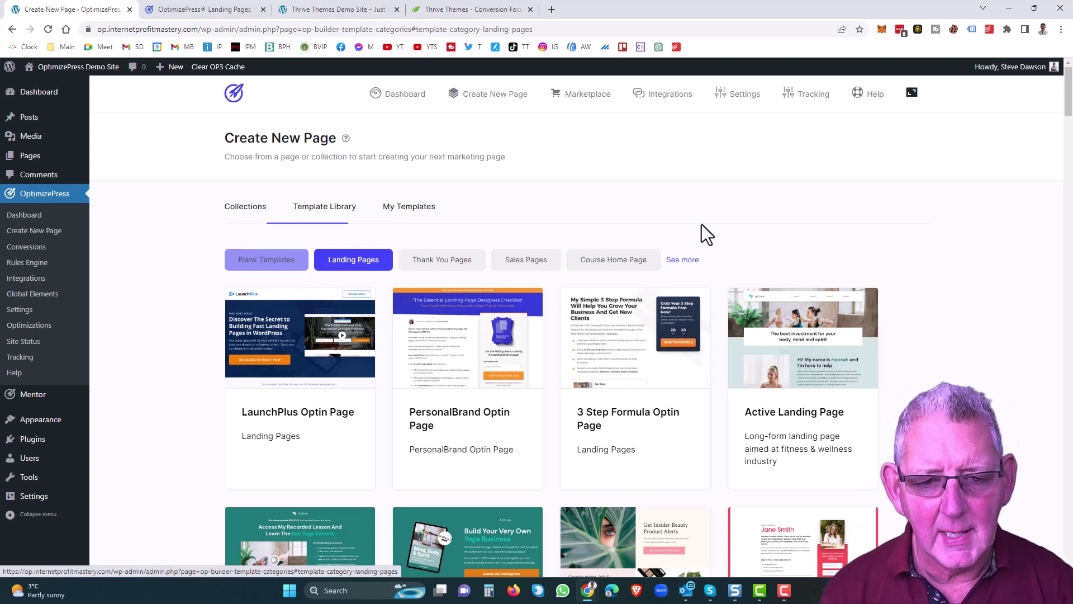
pyautogui.scroll(-2, 671, 209)
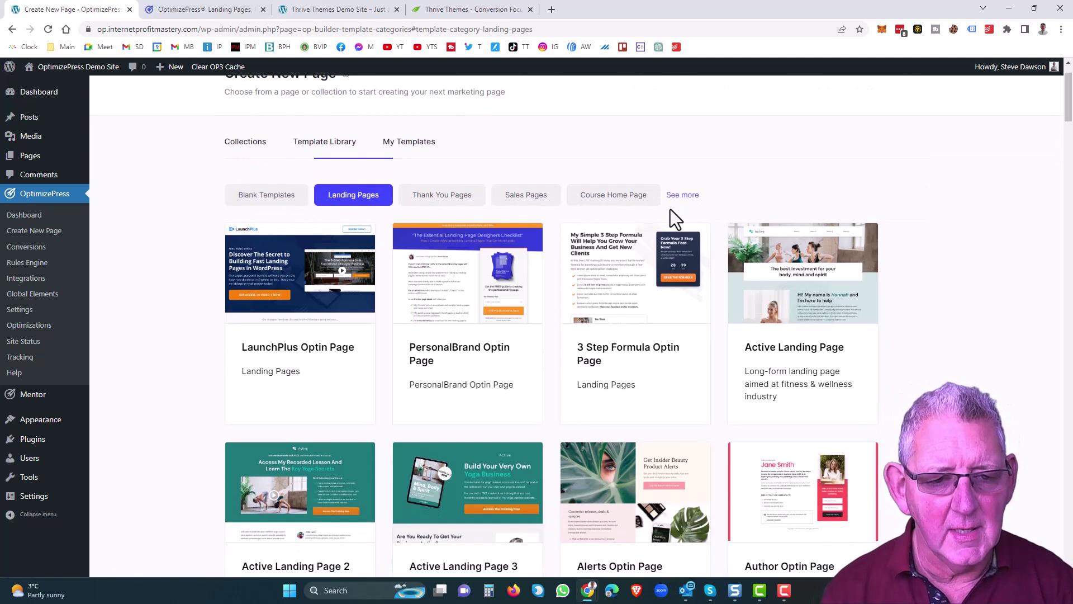
pyautogui.scroll(-3, 943, 326)
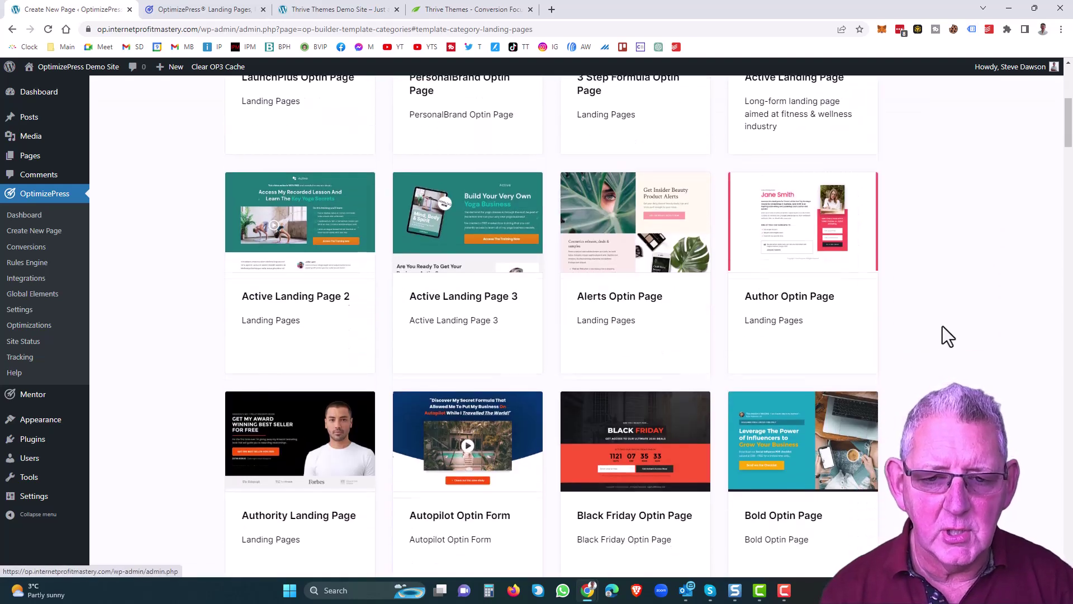
pyautogui.scroll(-1, 942, 328)
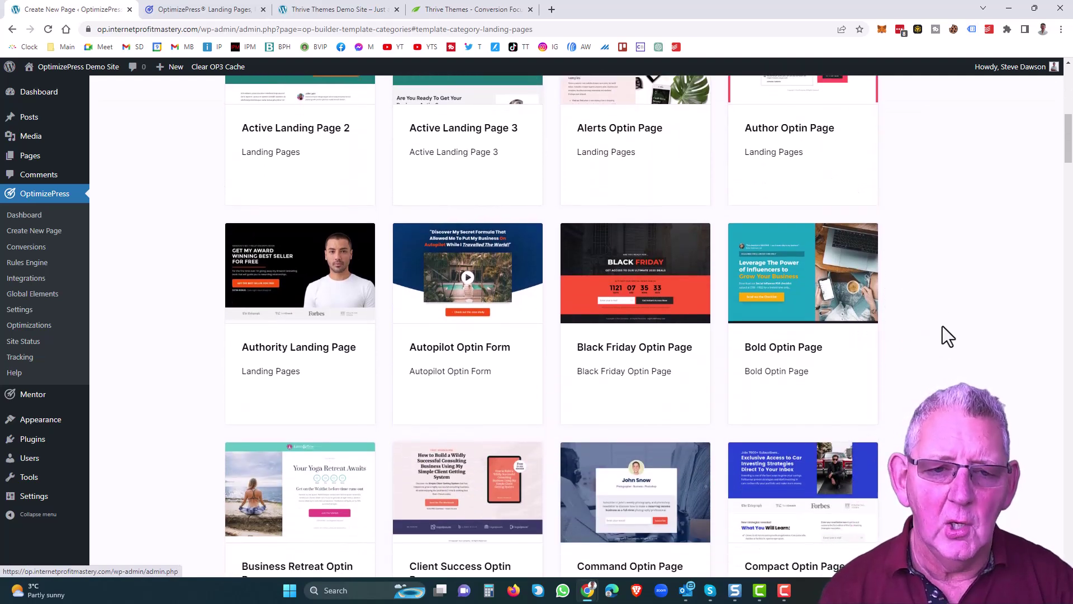
pyautogui.scroll(-2, 942, 326)
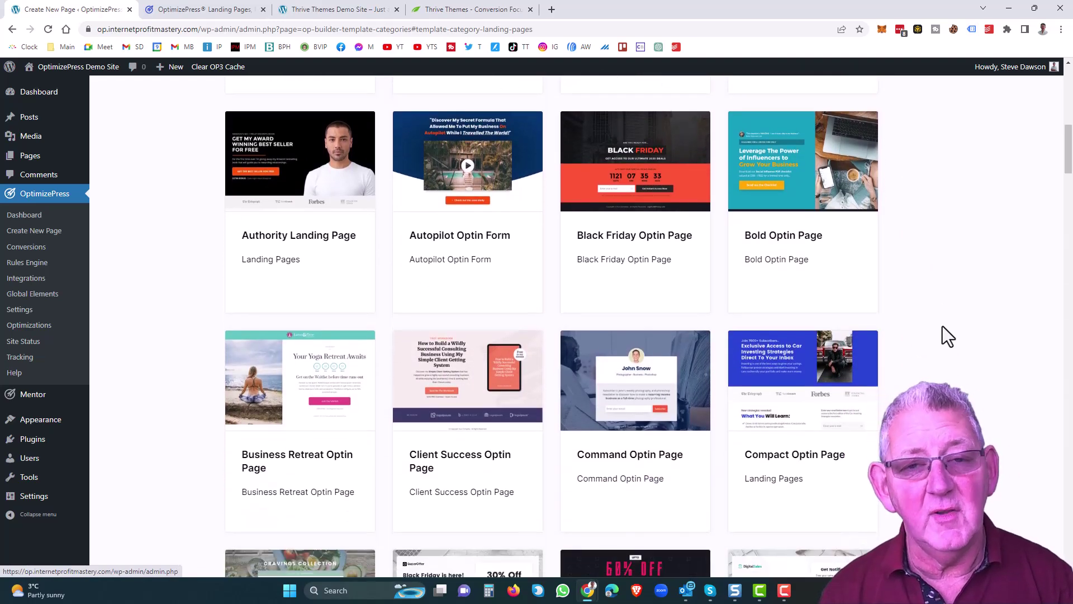
pyautogui.scroll(-1, 942, 327)
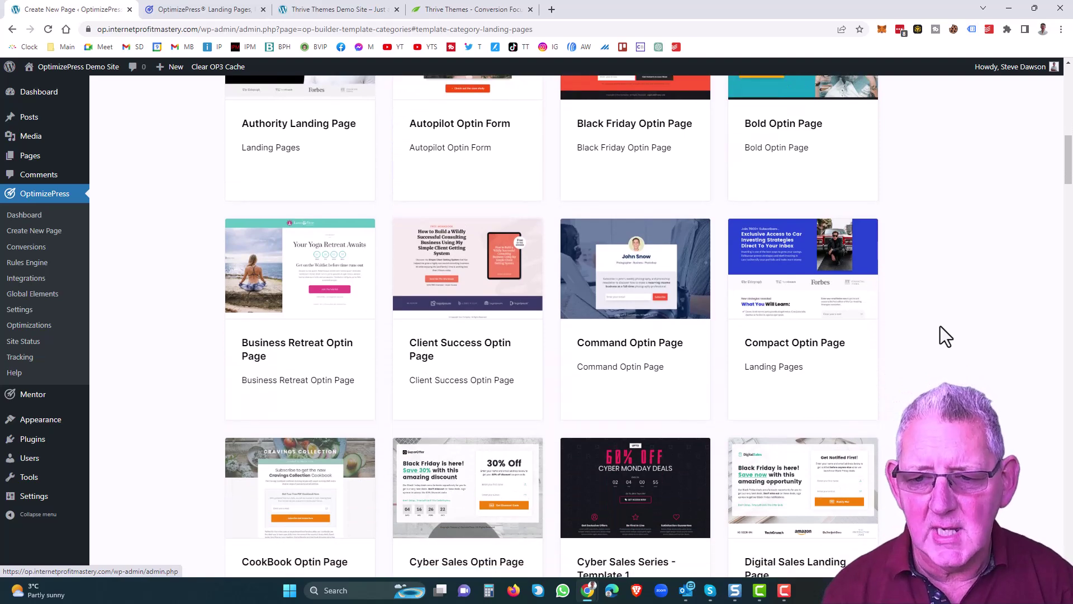
pyautogui.scroll(-1, 940, 327)
pyautogui.scroll(-1, 933, 325)
pyautogui.scroll(-1, 932, 325)
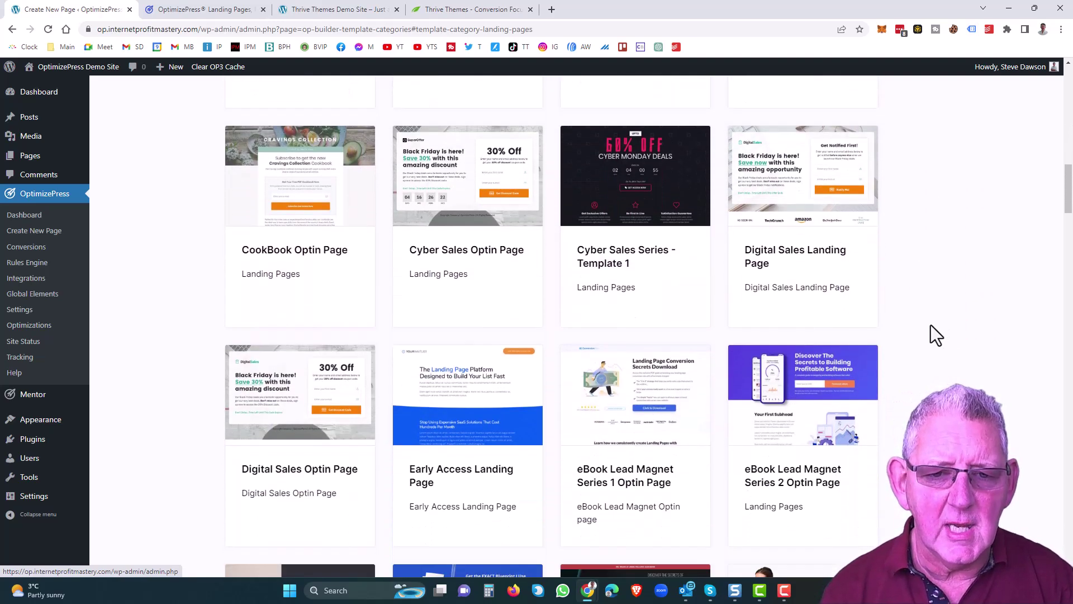
pyautogui.scroll(-1, 936, 335)
pyautogui.scroll(-2, 905, 339)
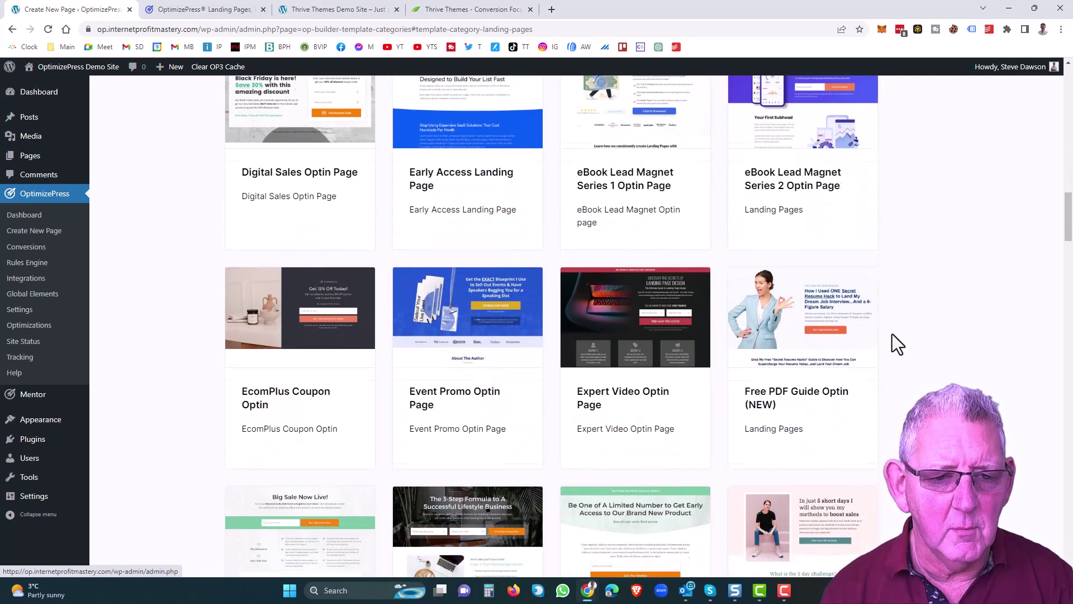
pyautogui.scroll(2, 891, 335)
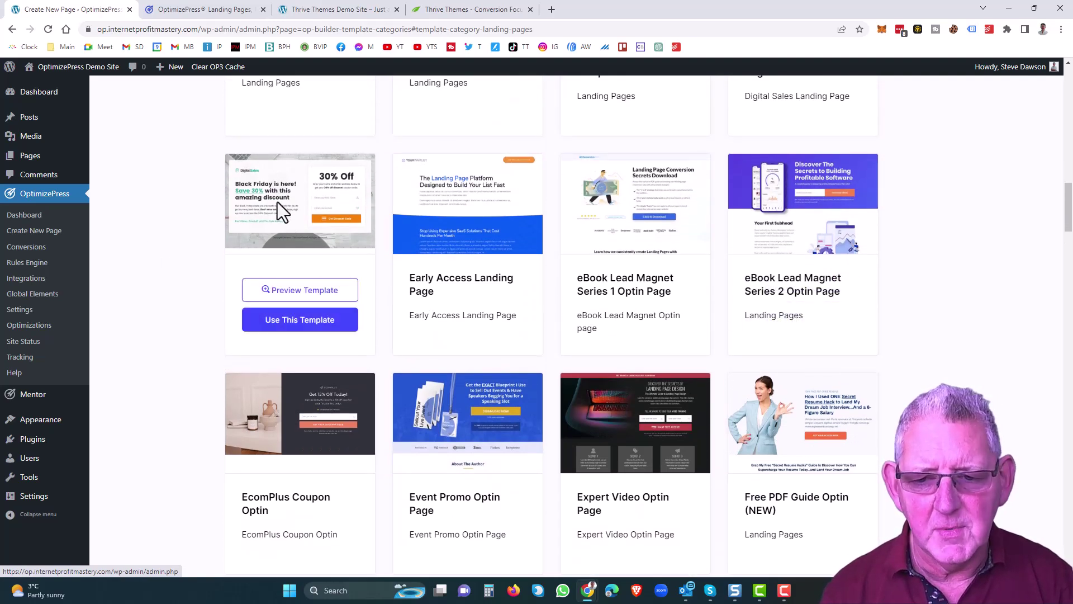
# Step: Preview the Digital Sales Optin Page template in a new tab, then return to the template list
pyautogui.click(300, 291)
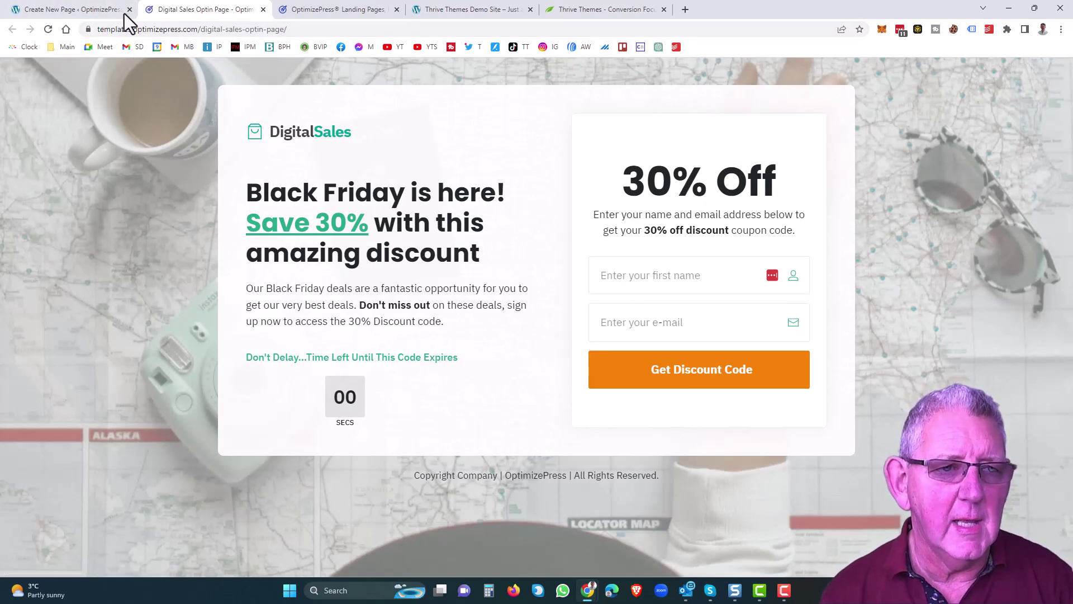
pyautogui.click(73, 14)
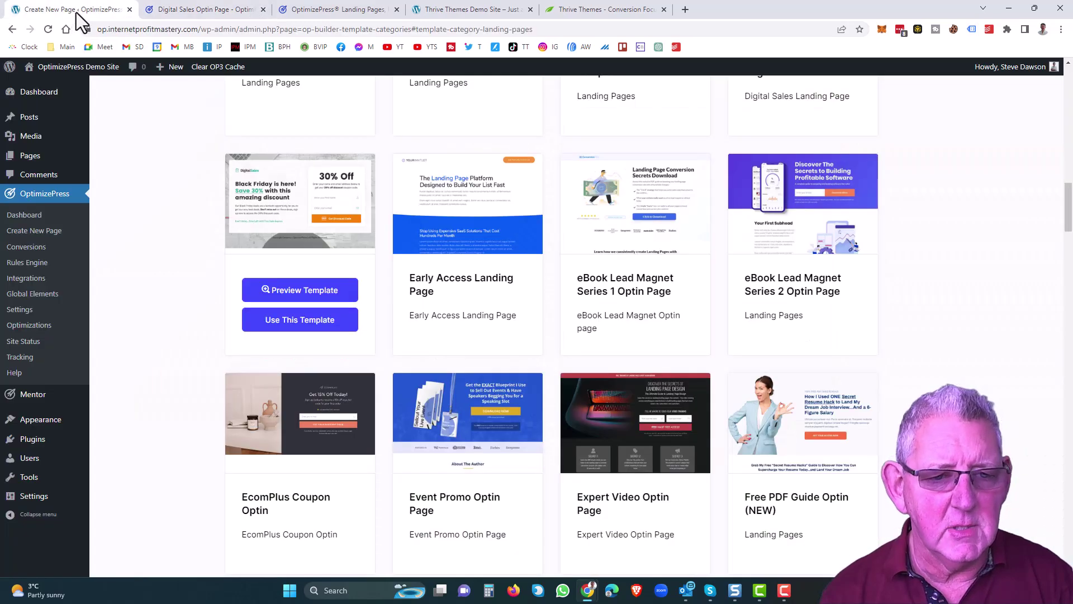
pyautogui.moveTo(300, 201)
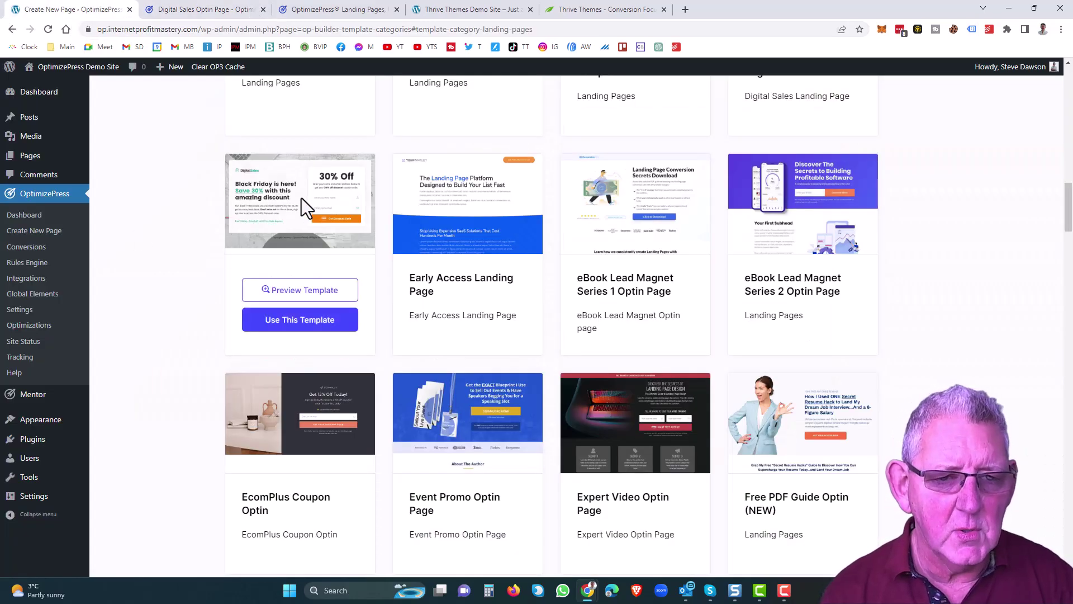
# Step: Create a page titled 'lp1' from the Digital Sales Optin template
pyautogui.click(293, 329)
pyautogui.click(209, 327)
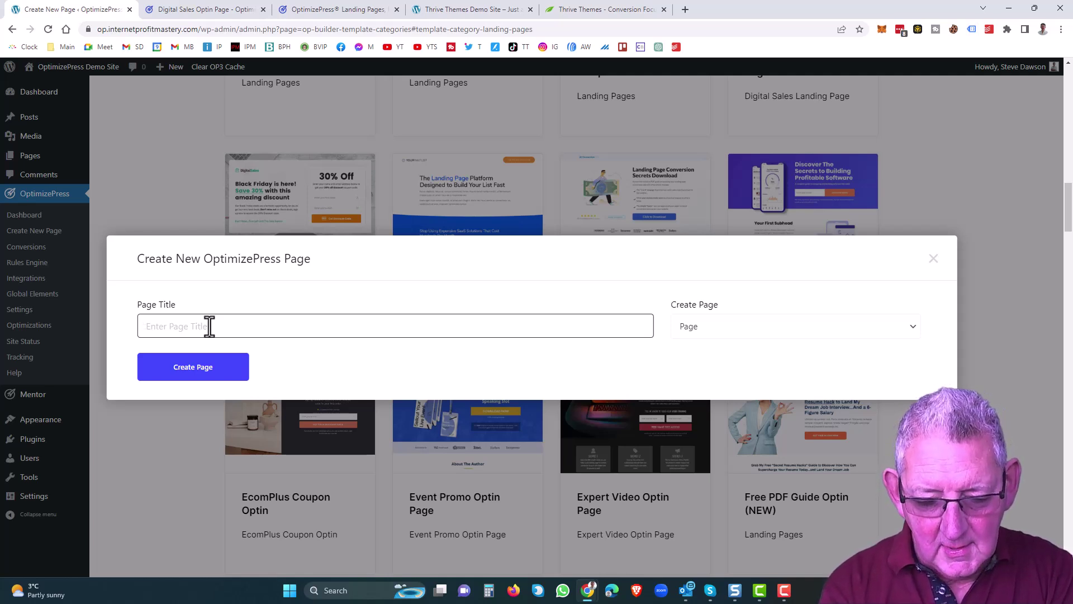
pyautogui.click(210, 326)
pyautogui.write('1')
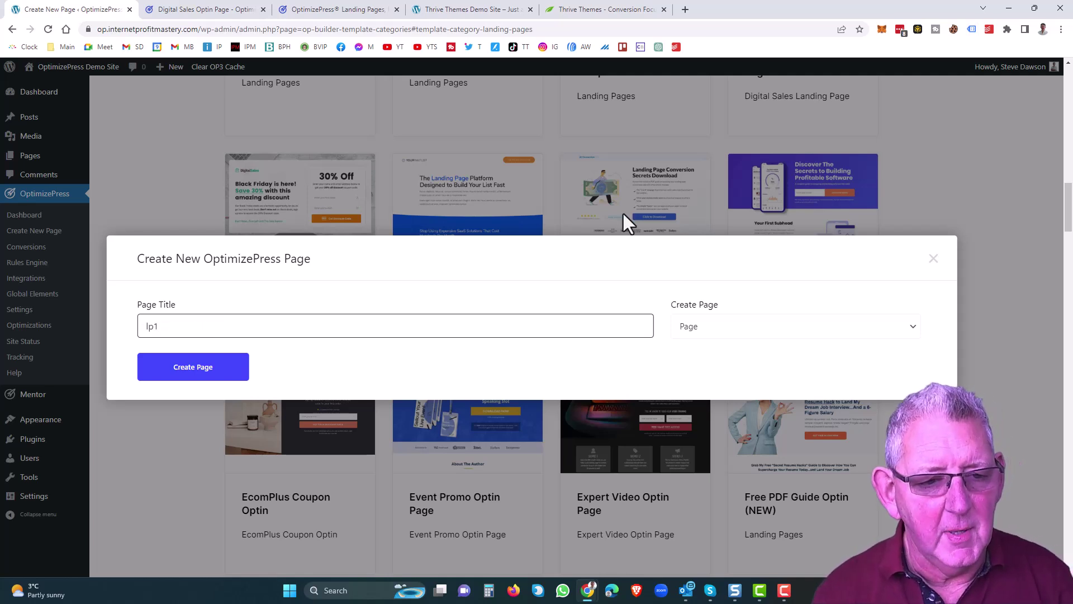
pyautogui.click(202, 368)
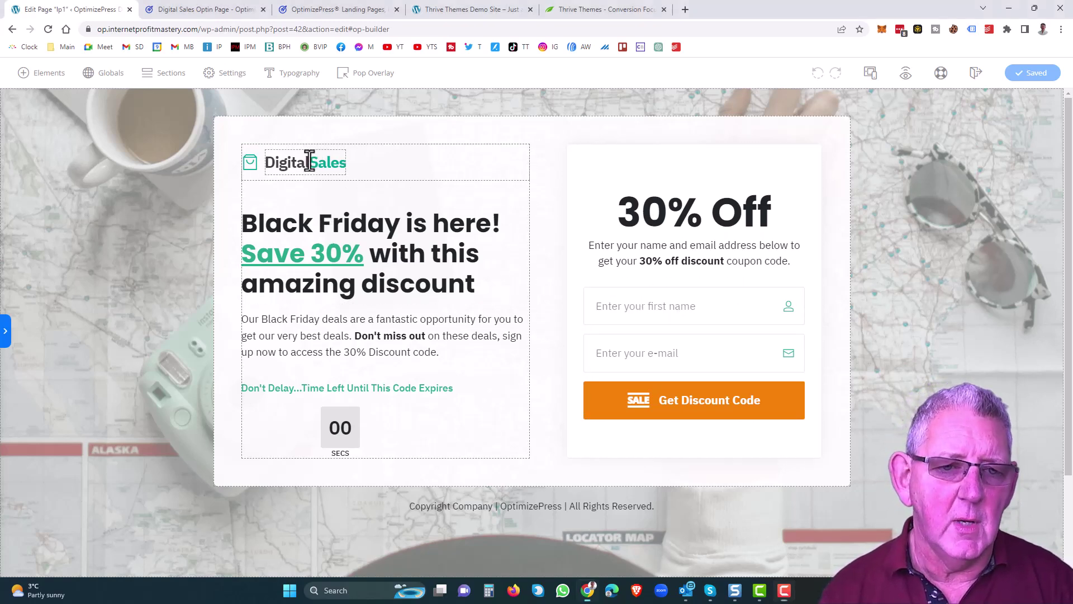
# Step: Change the logo text from DigitalSales to OnlineSales
pyautogui.click(307, 162)
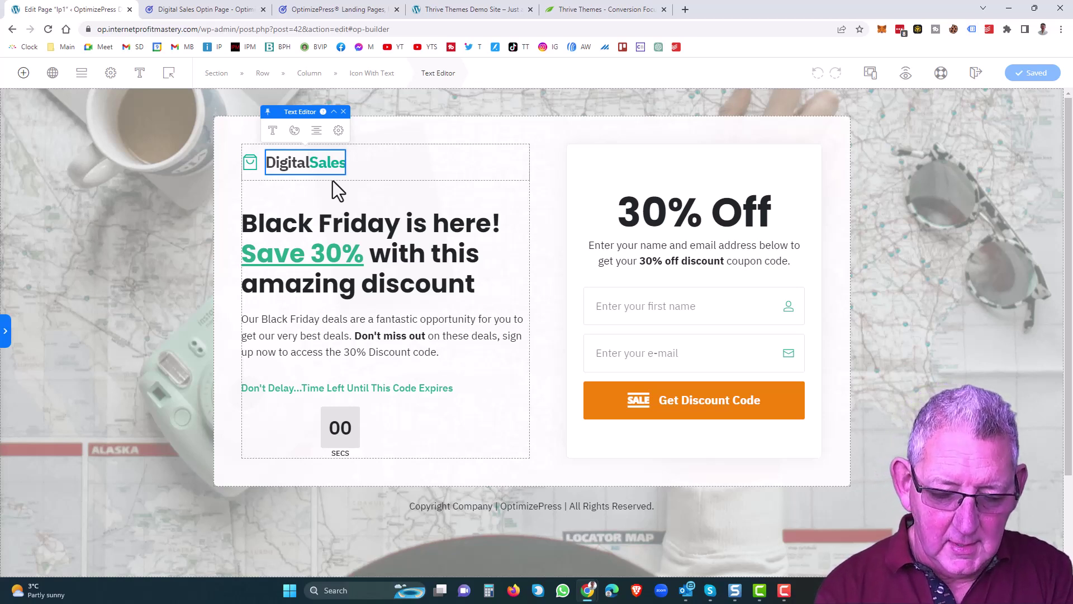
pyautogui.press('BackSpace')
pyautogui.press('BackSpace')
pyautogui.press('BackSpace')
pyautogui.press('BackSpace')
pyautogui.press('BackSpace')
pyautogui.press('BackSpace')
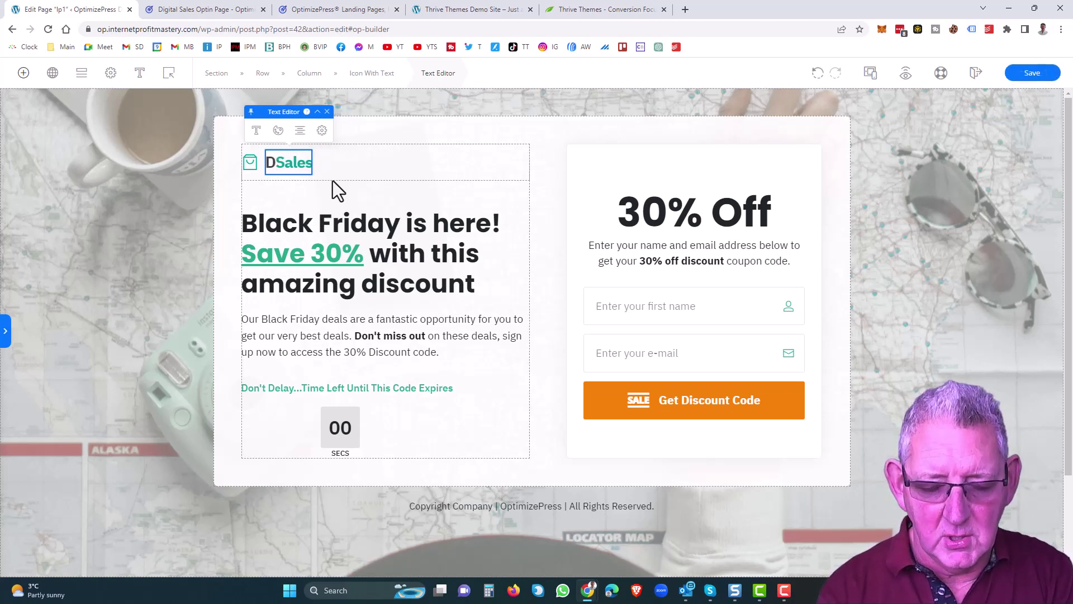
pyautogui.write('Online')
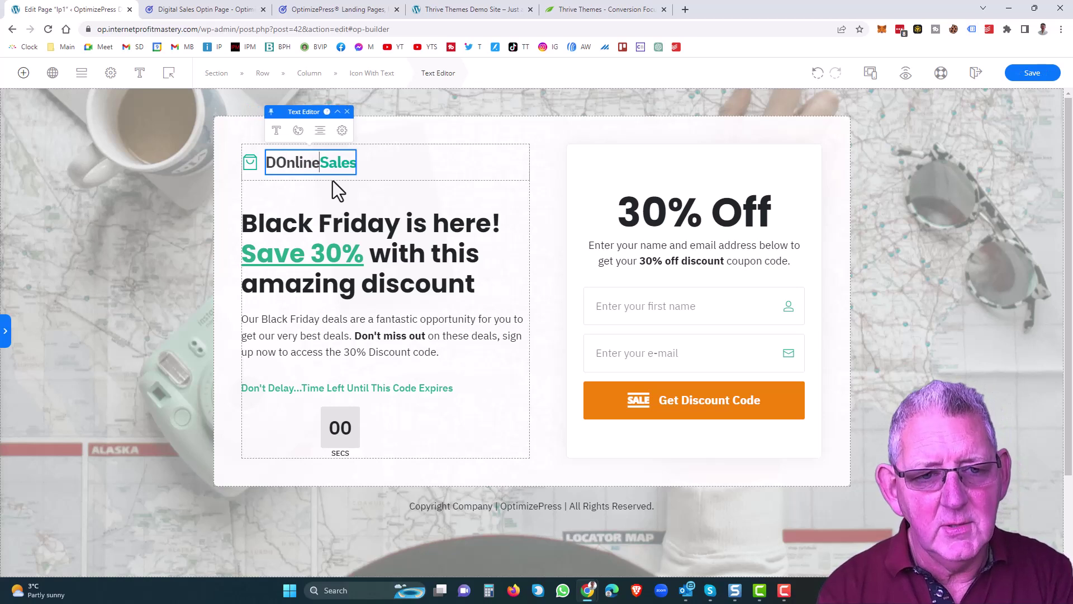
pyautogui.press('Left')
pyautogui.press('Left')
pyautogui.press('Left')
pyautogui.press('Left')
pyautogui.press('Left')
pyautogui.press('BackSpace')
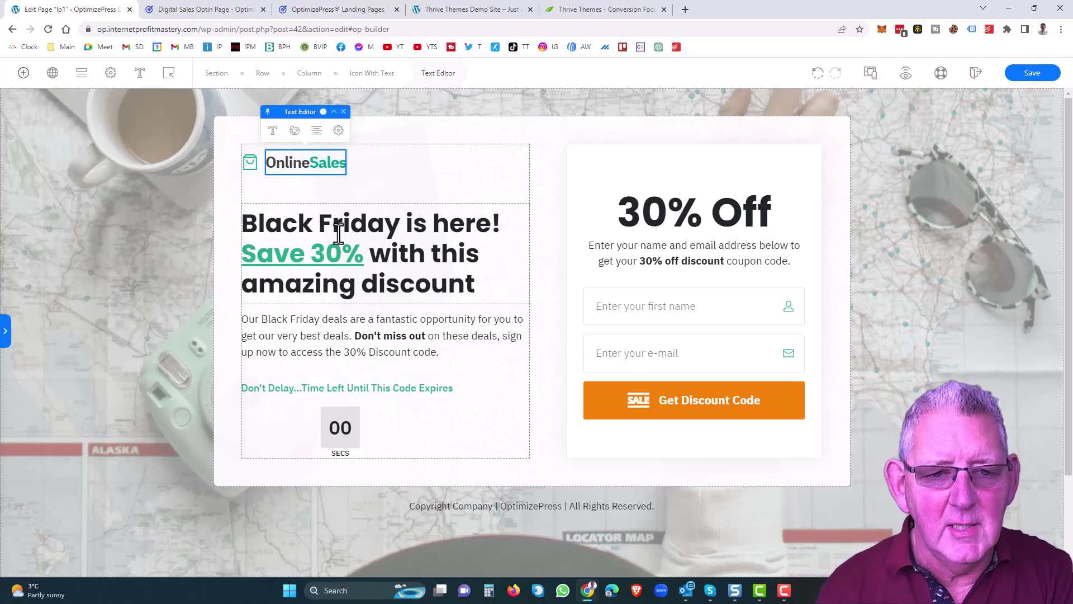
# Step: Edit the headline to read 'Black Friday sale is here! Save 40%'
pyautogui.click(410, 225)
pyautogui.press('BackSpace')
pyautogui.write('sa')
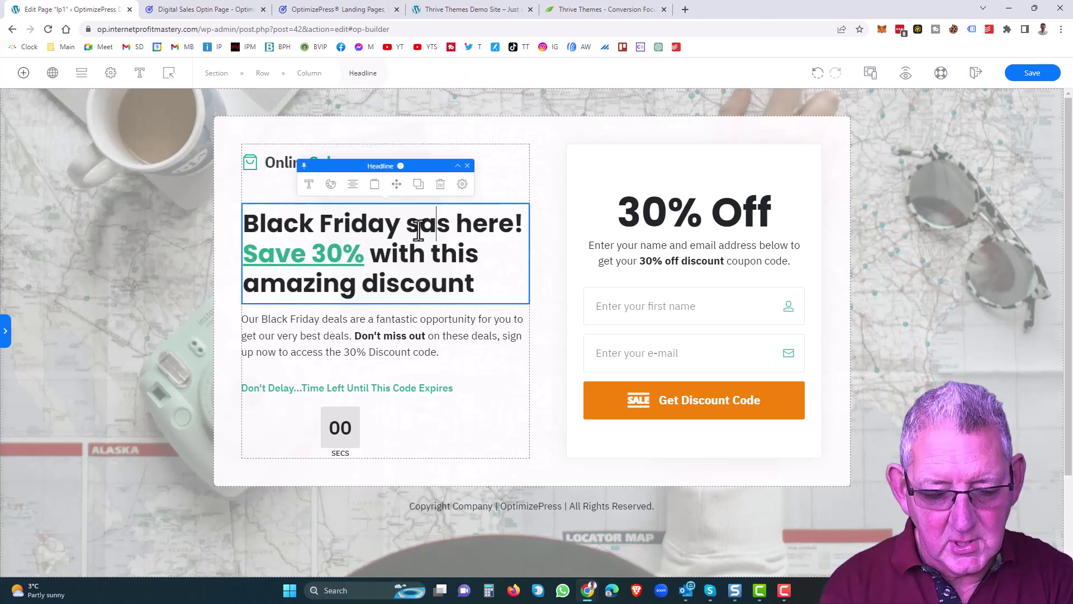
pyautogui.write('le i')
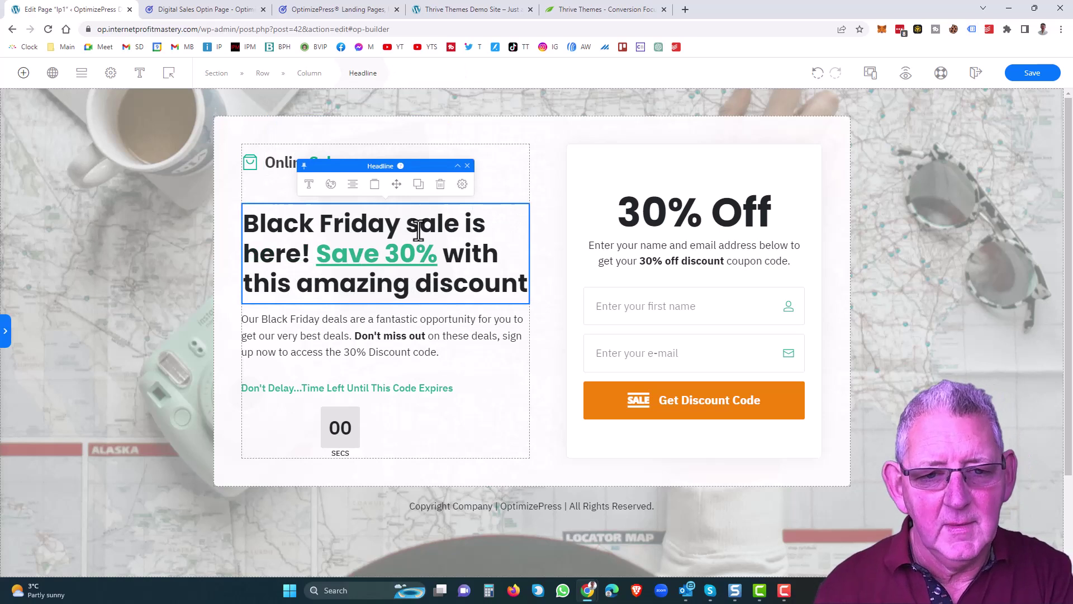
pyautogui.click(402, 256)
pyautogui.press('BackSpace')
pyautogui.write('4')
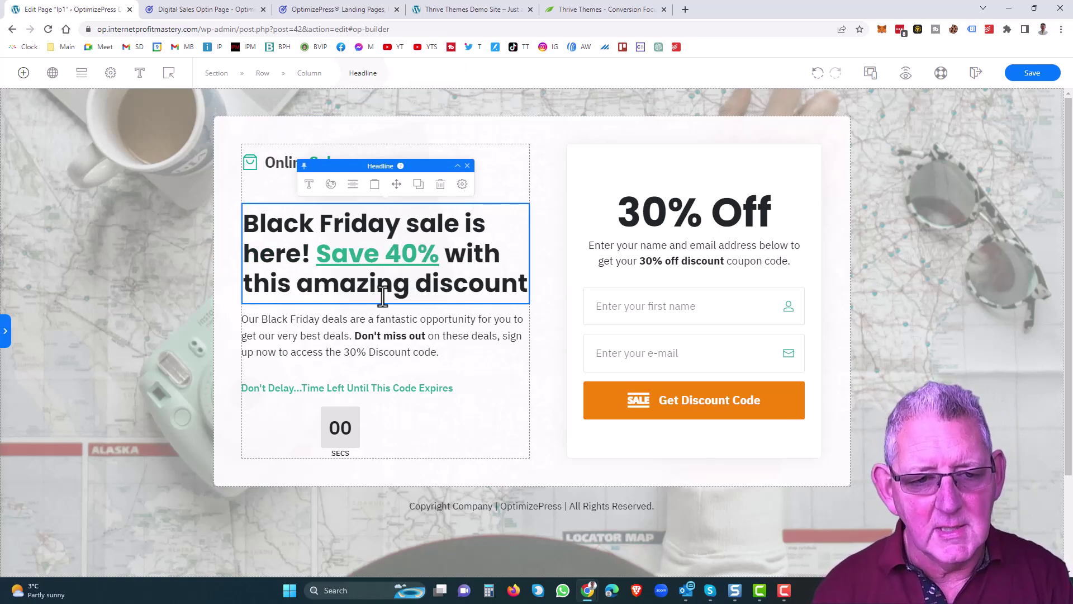
pyautogui.click(350, 352)
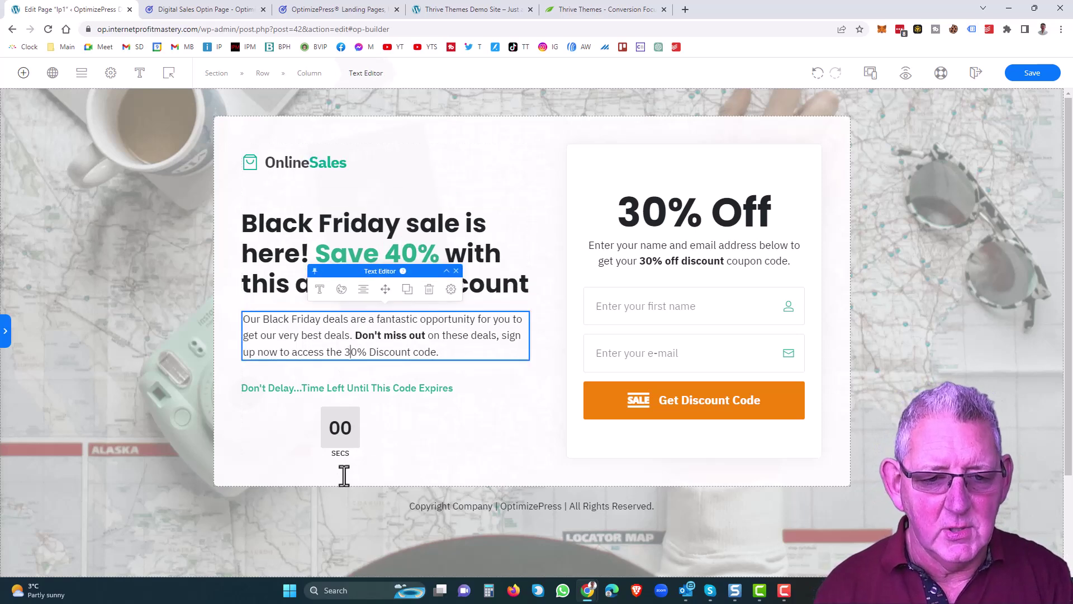
pyautogui.click(334, 433)
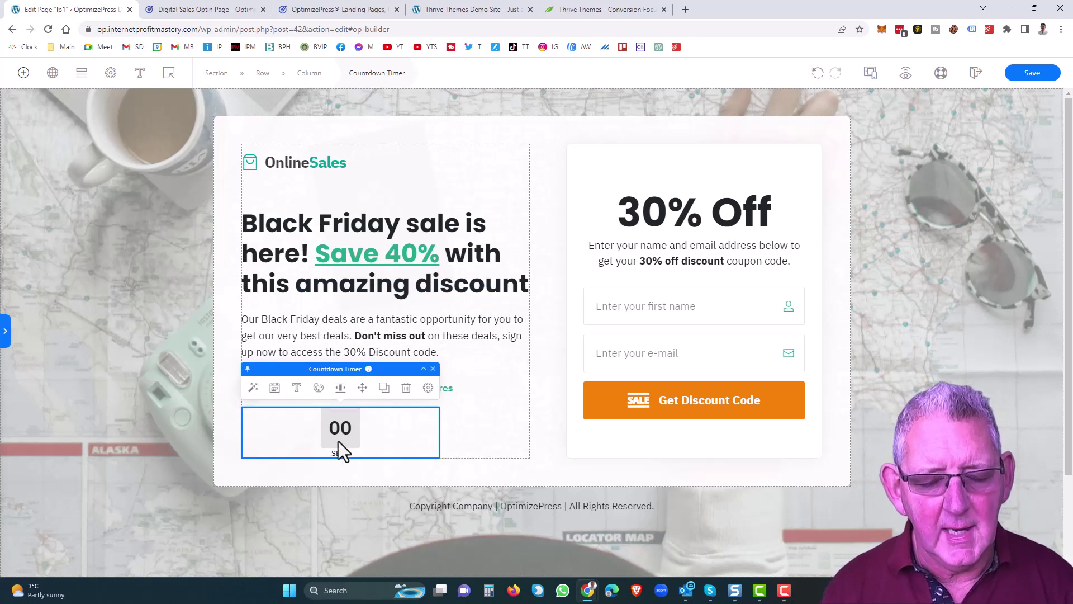
# Step: Set the countdown timer's due date to 11 March 2023, 12:00
pyautogui.click(428, 388)
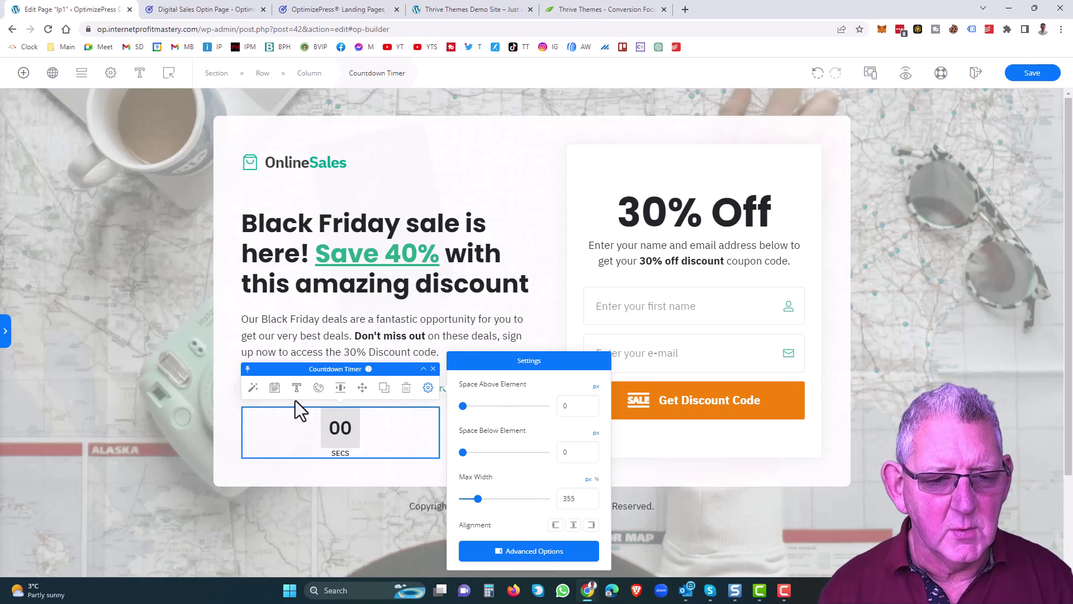
pyautogui.click(275, 392)
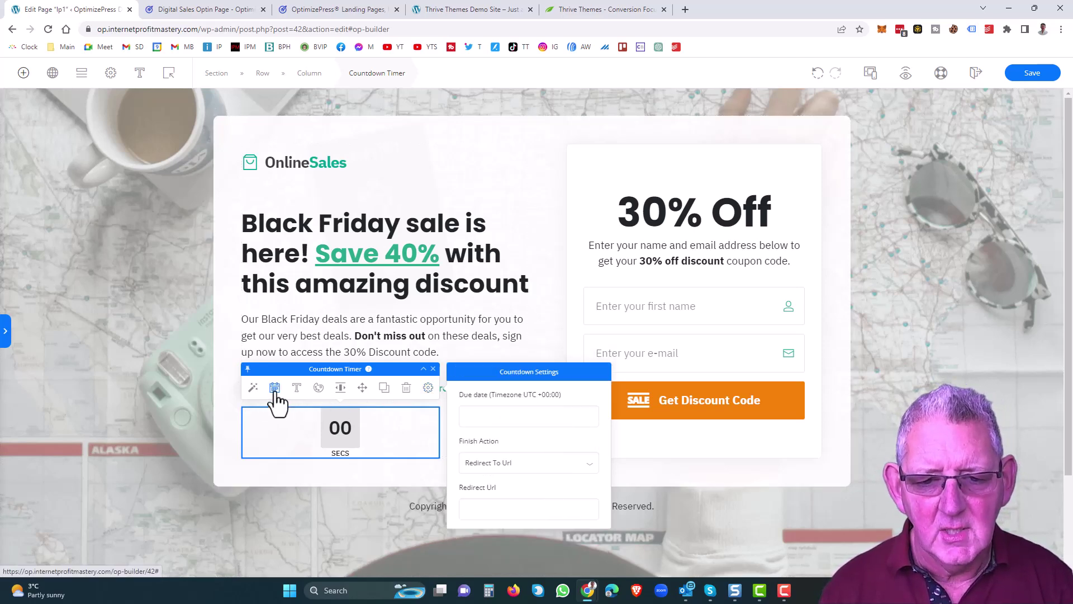
pyautogui.click(276, 391)
pyautogui.click(276, 391)
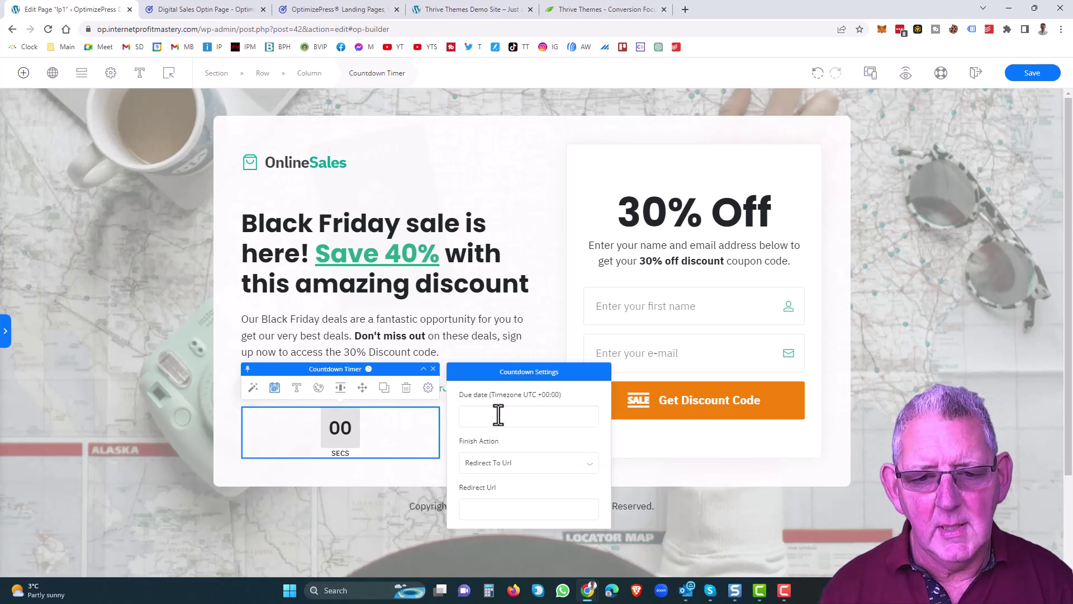
pyautogui.click(496, 413)
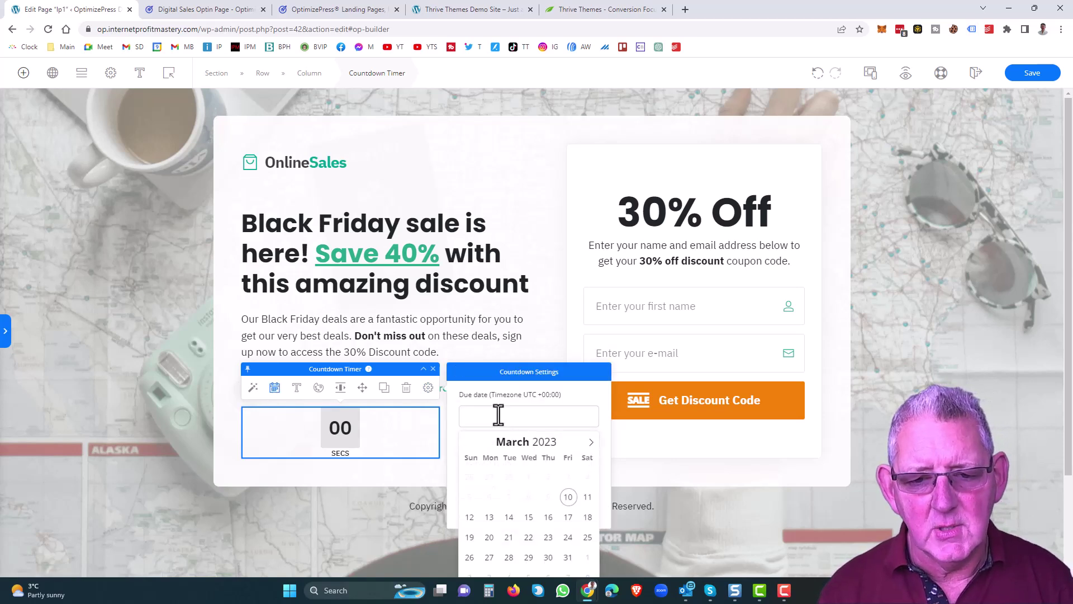
pyautogui.click(589, 498)
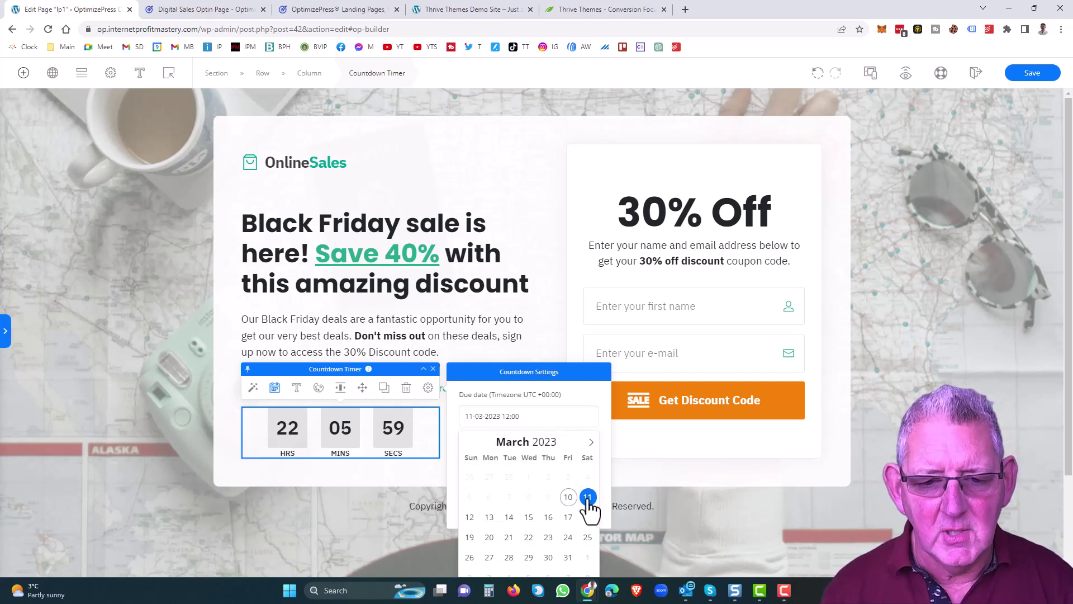
pyautogui.click(566, 395)
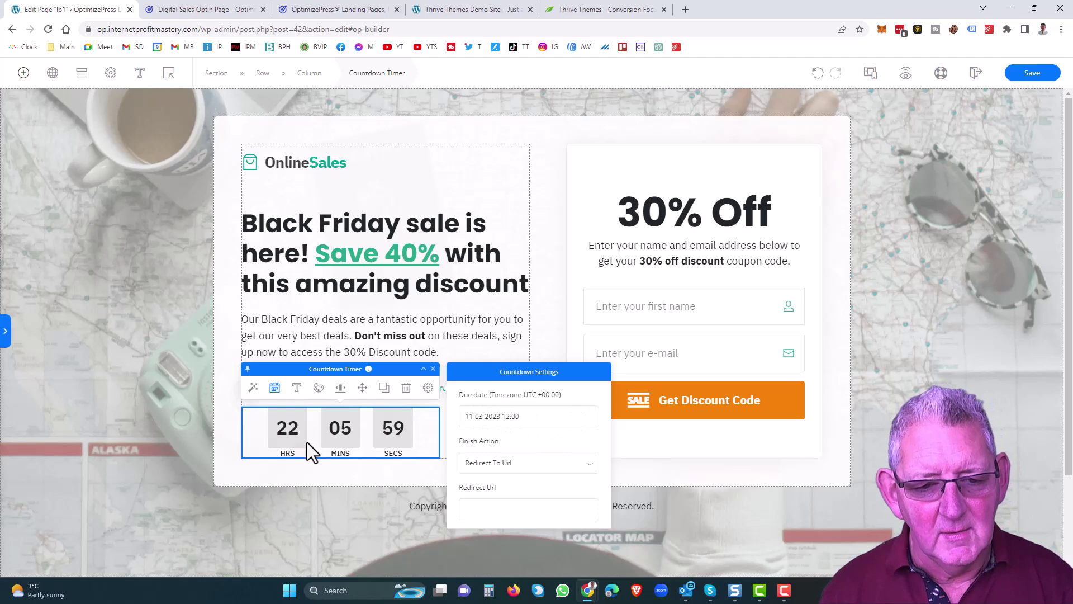
# Step: Set the timer's Finish Action to Hide Timer and close its settings
pyautogui.click(588, 464)
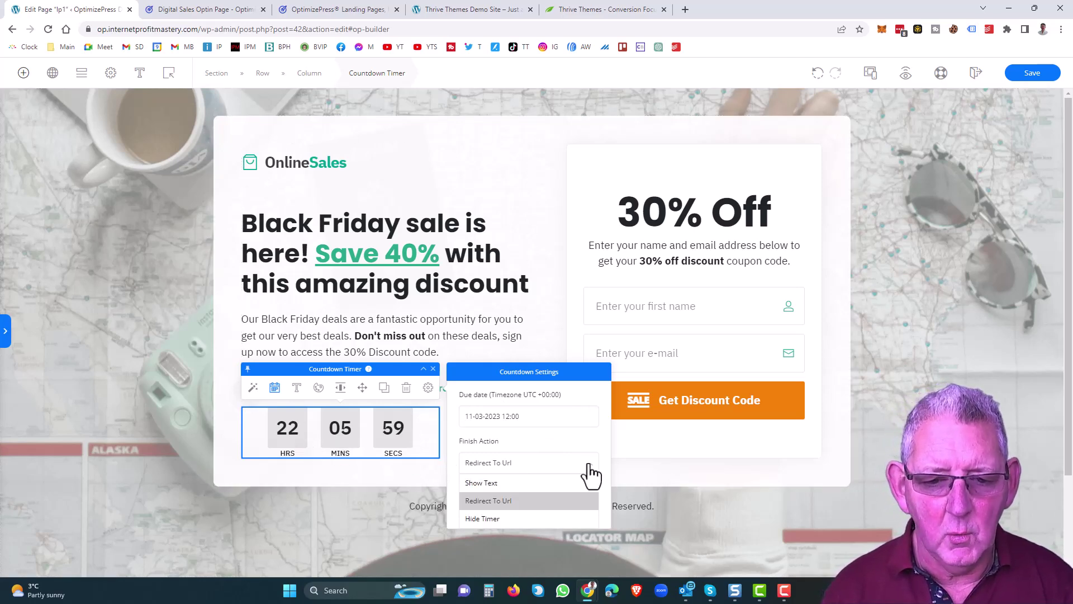
pyautogui.click(486, 517)
pyautogui.click(522, 470)
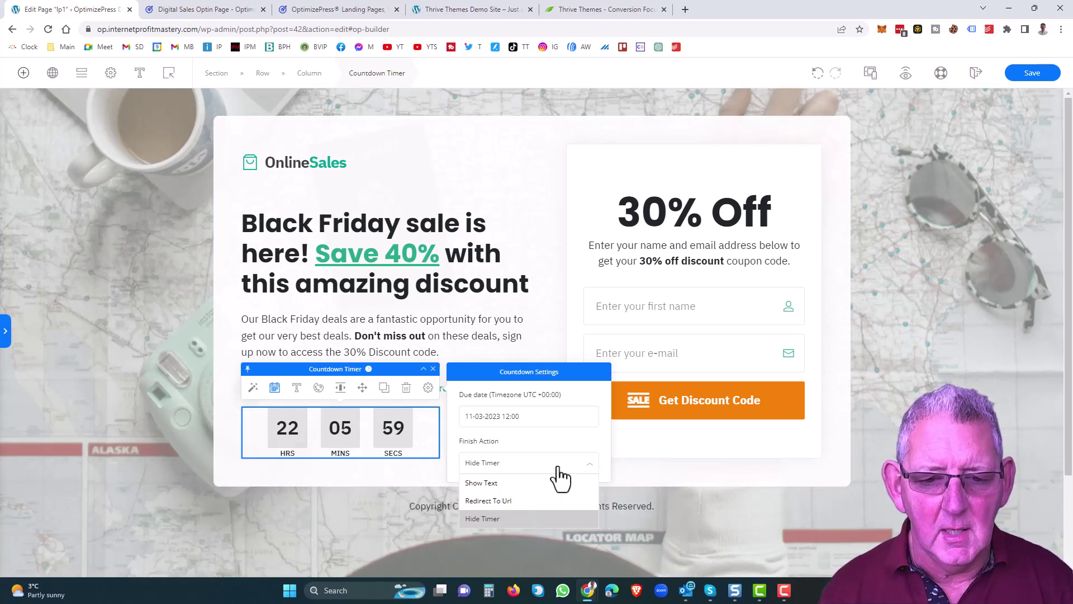
pyautogui.click(494, 498)
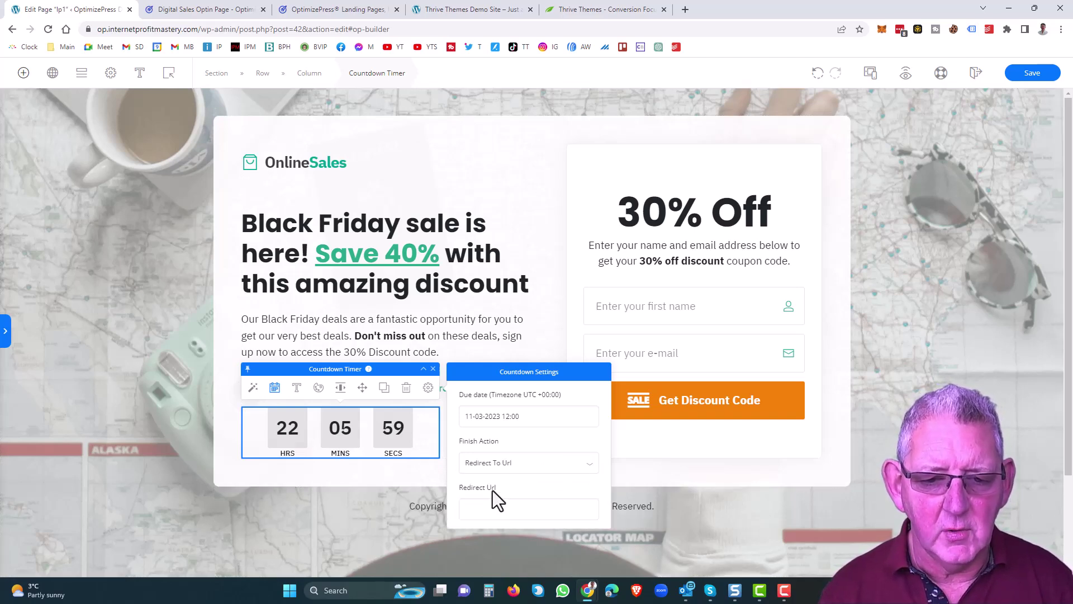
pyautogui.click(515, 468)
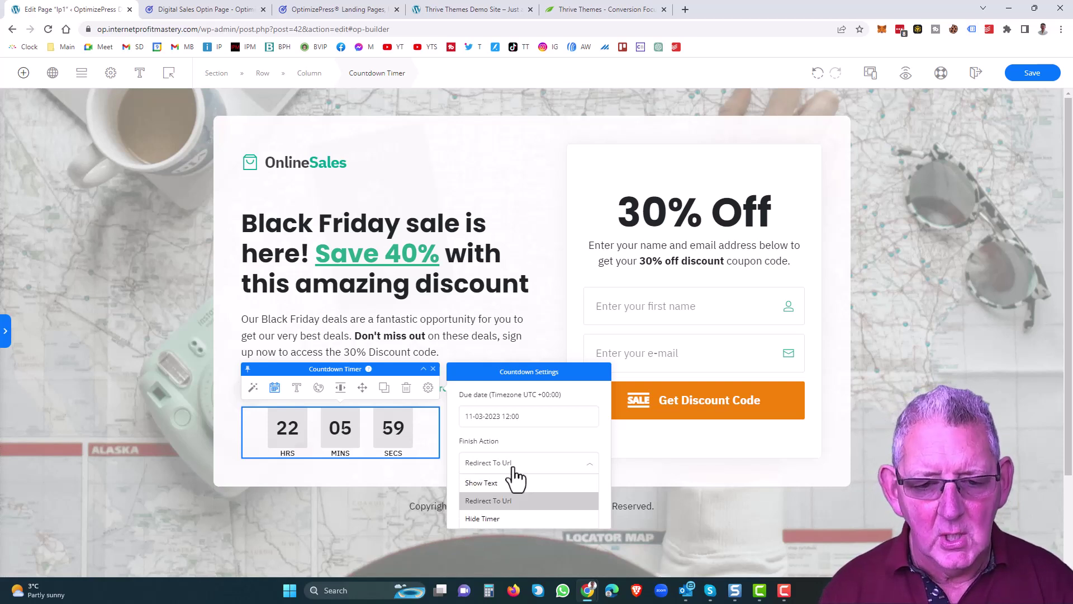
pyautogui.click(500, 484)
pyautogui.click(586, 472)
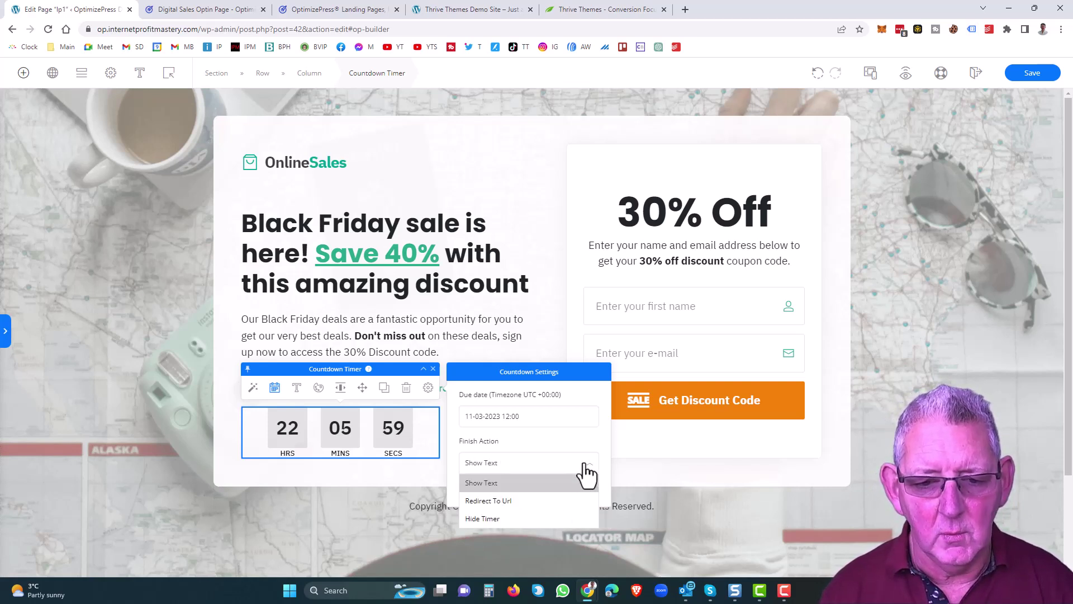
pyautogui.click(500, 519)
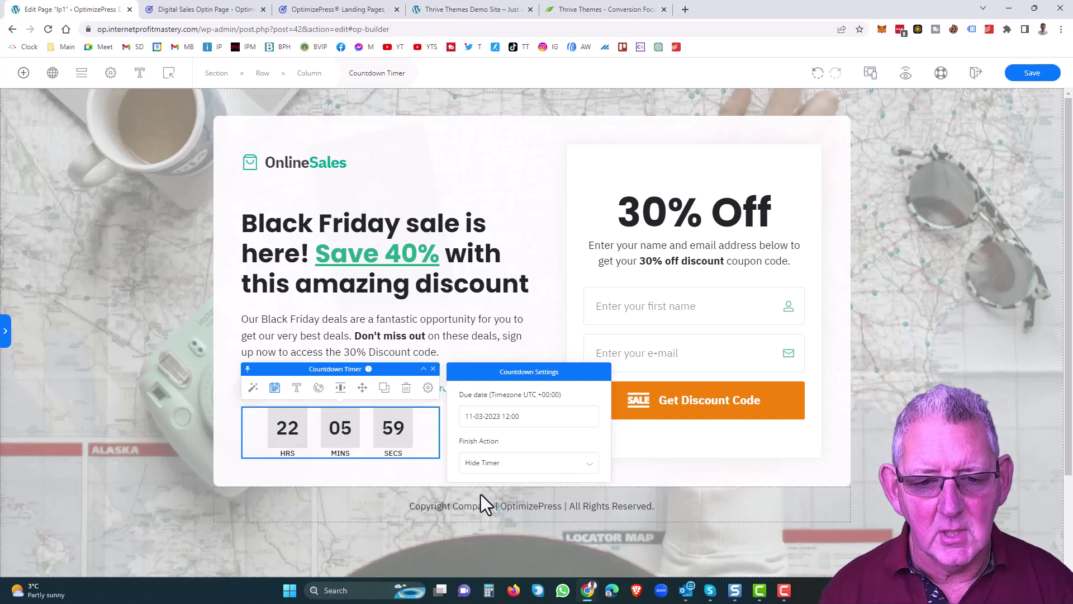
pyautogui.click(422, 469)
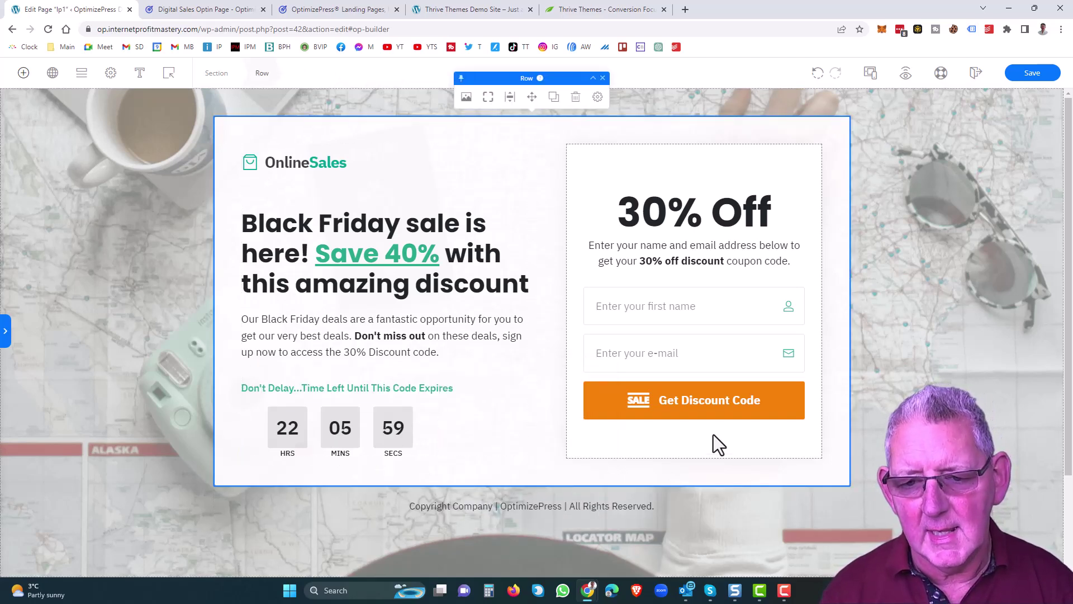
# Step: Change the optin headline from '30% Off' to '40% Off'
pyautogui.click(698, 400)
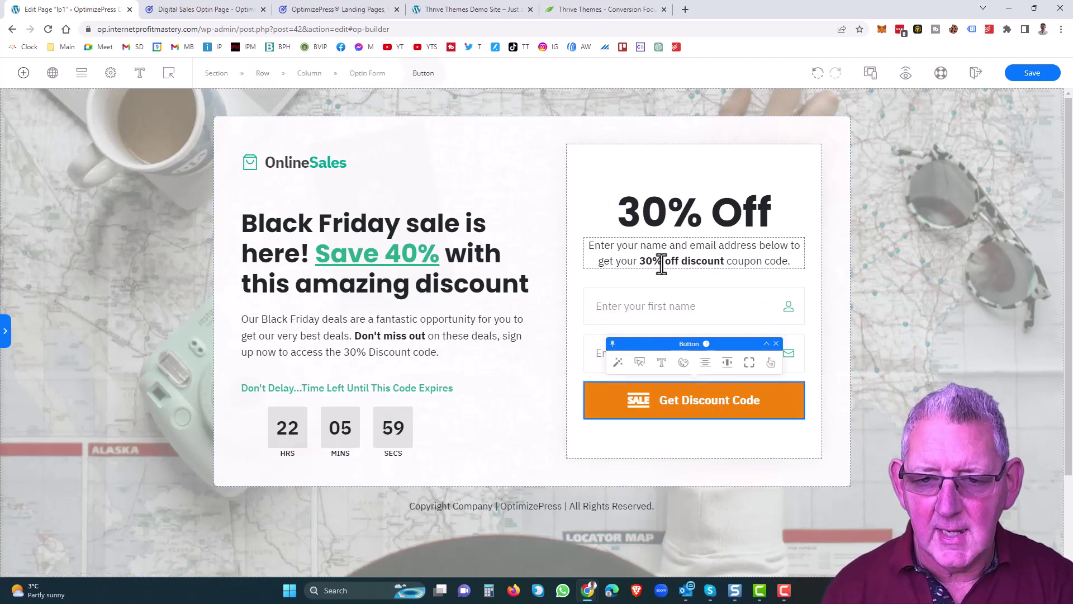
pyautogui.click(654, 209)
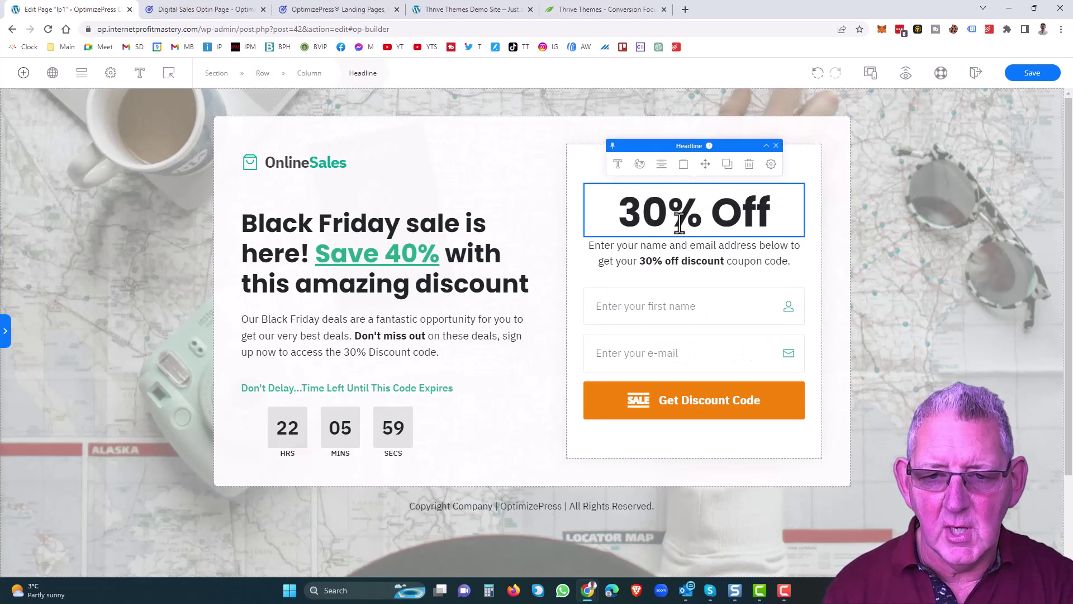
pyautogui.press('BackSpace')
pyautogui.write('4')
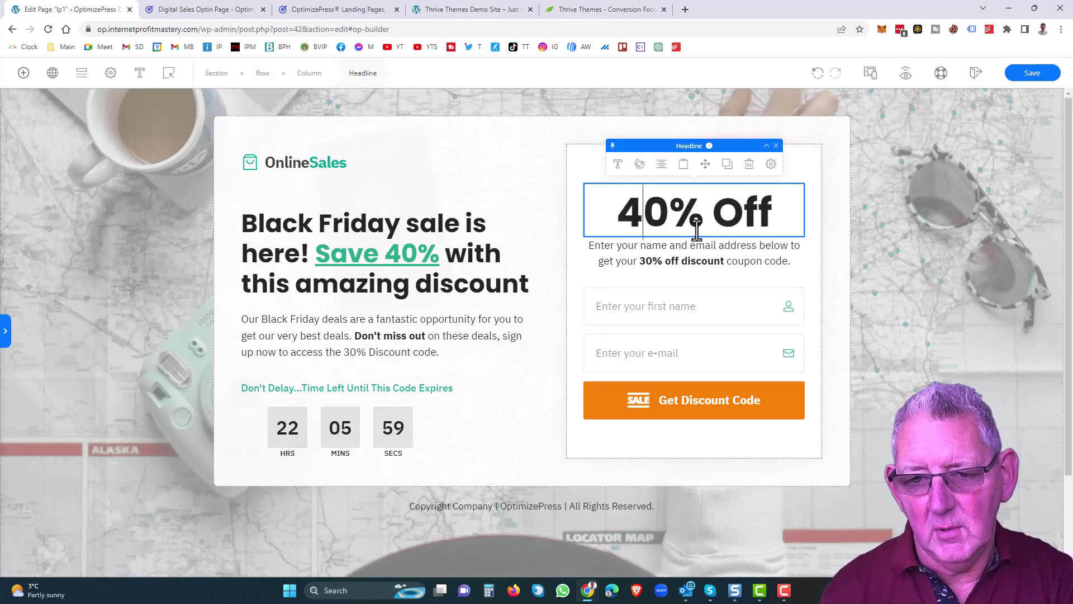
# Step: Change the coupon text to '40% off discount' and save the page
pyautogui.click(647, 263)
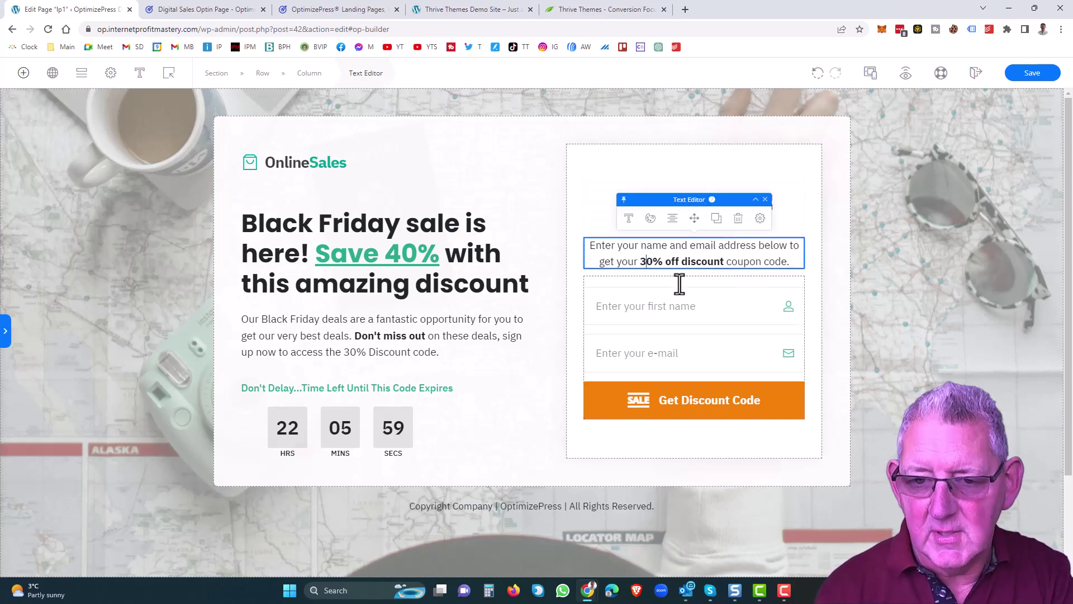
pyautogui.press('BackSpace')
pyautogui.write('4')
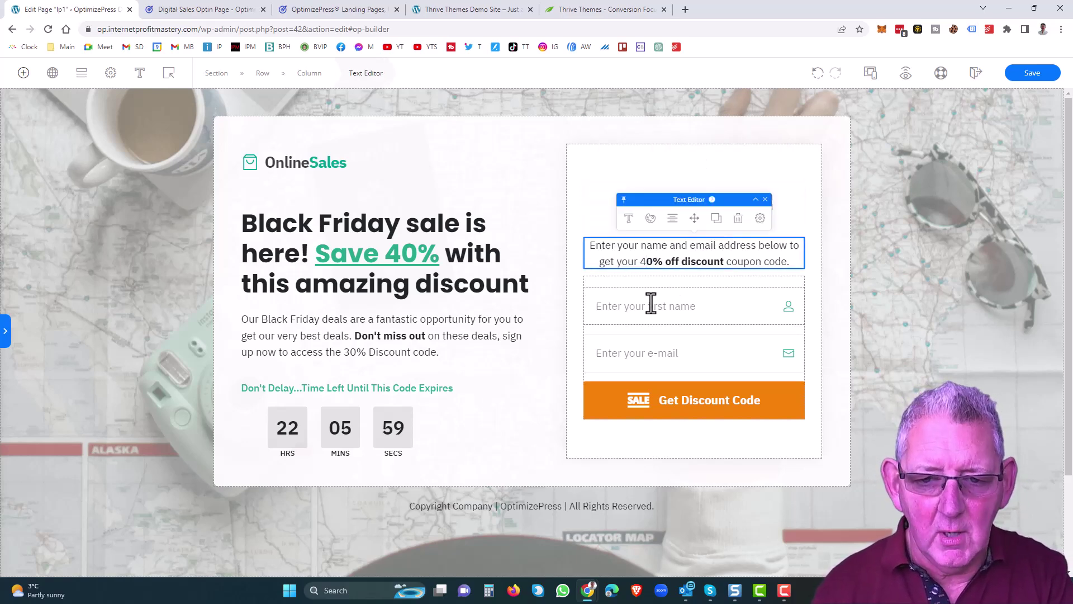
pyautogui.click(650, 304)
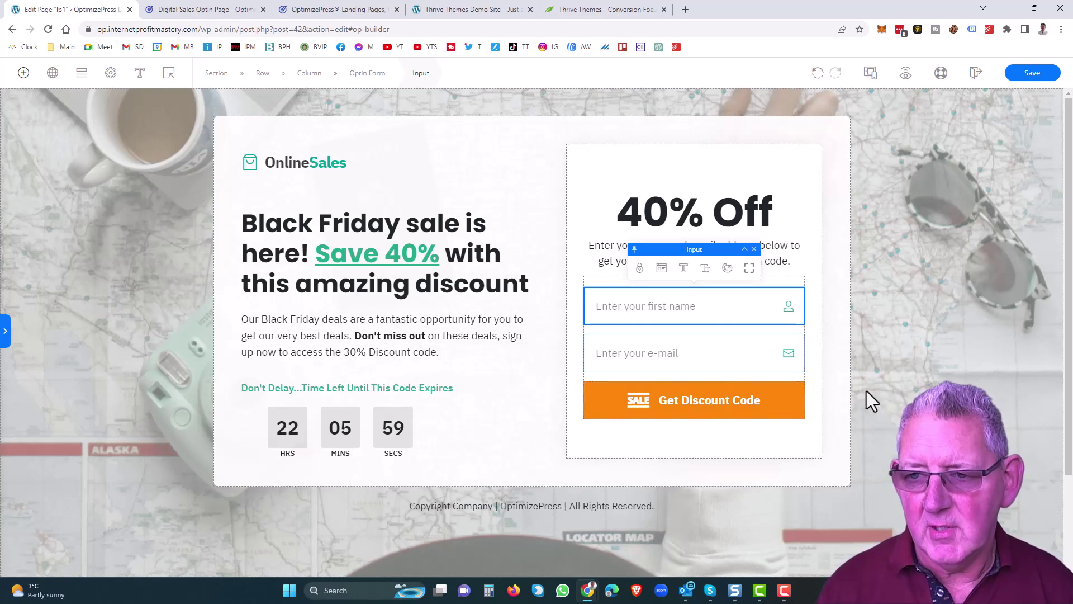
pyautogui.click(1033, 75)
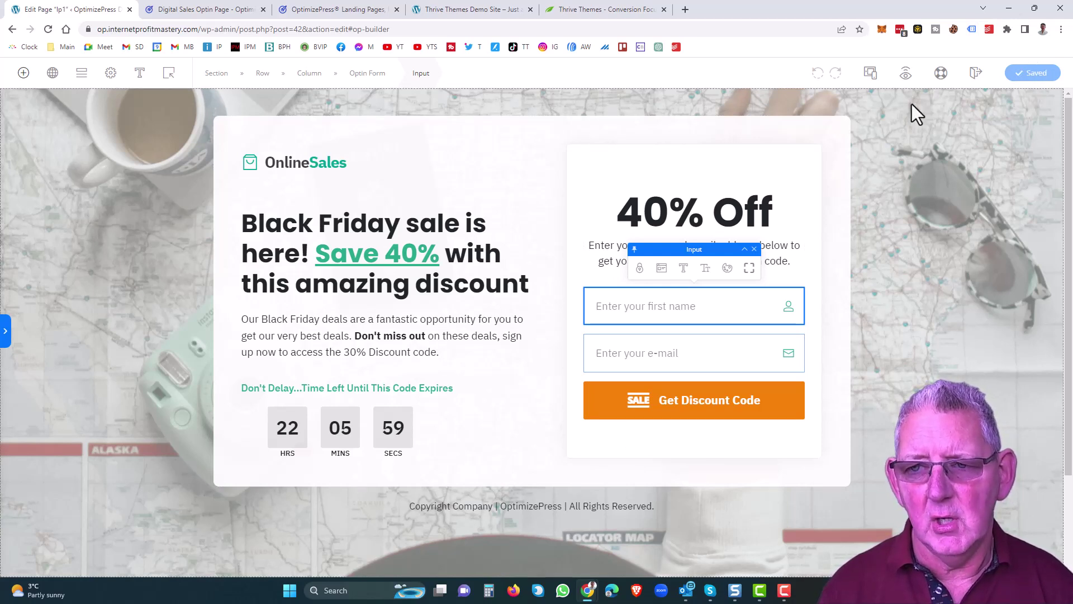
# Step: Switch the responsive preview to Tablet, then to Mobile, to check the lp1 layout
pyautogui.click(871, 75)
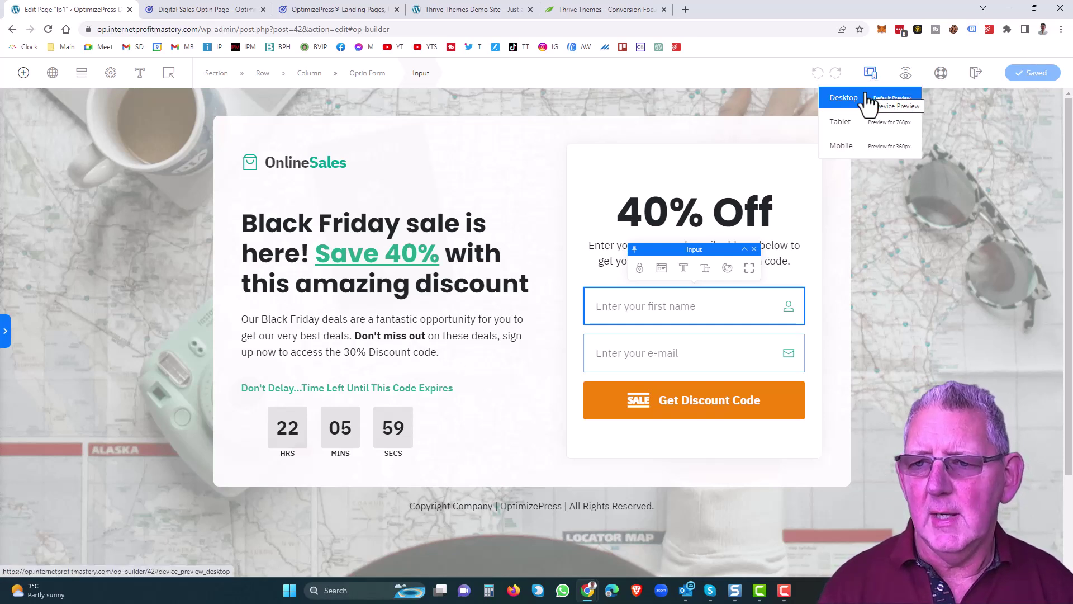
pyautogui.click(872, 107)
pyautogui.click(872, 76)
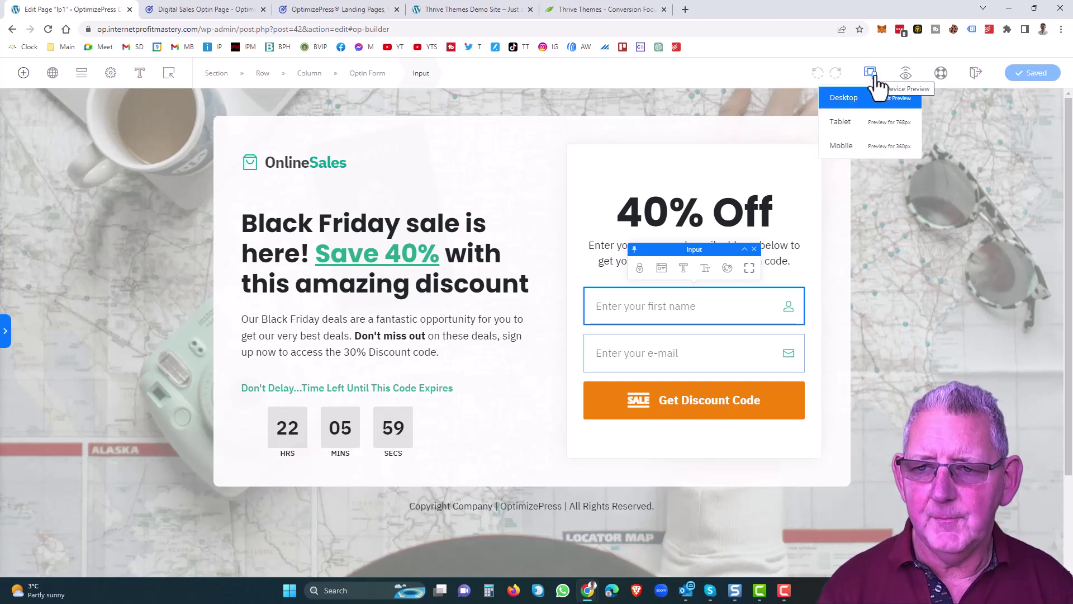
pyautogui.click(845, 127)
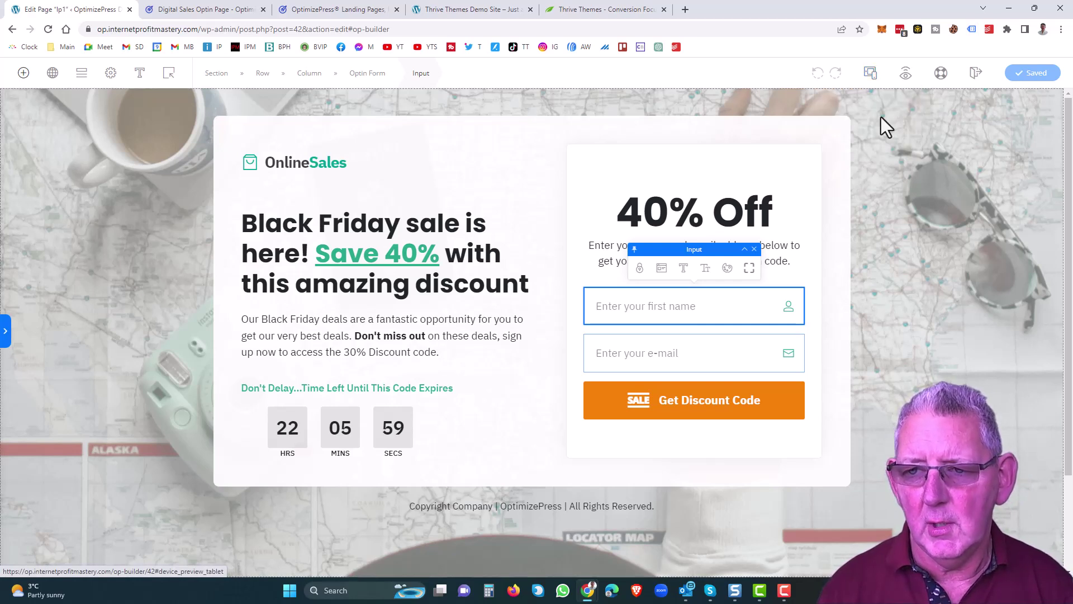
pyautogui.click(871, 73)
pyautogui.click(869, 100)
pyautogui.click(871, 73)
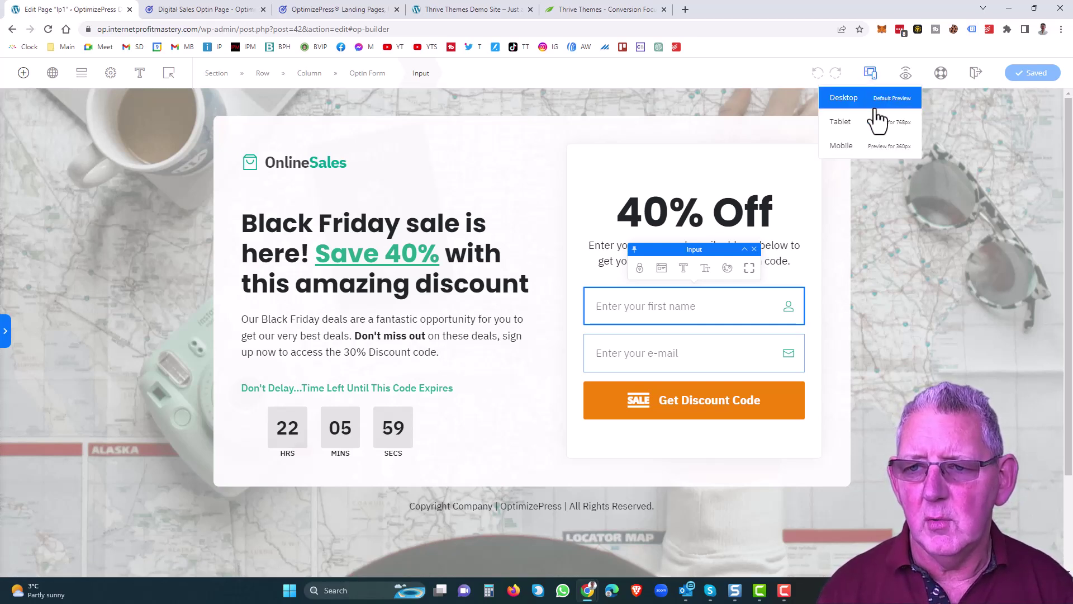
pyautogui.click(877, 134)
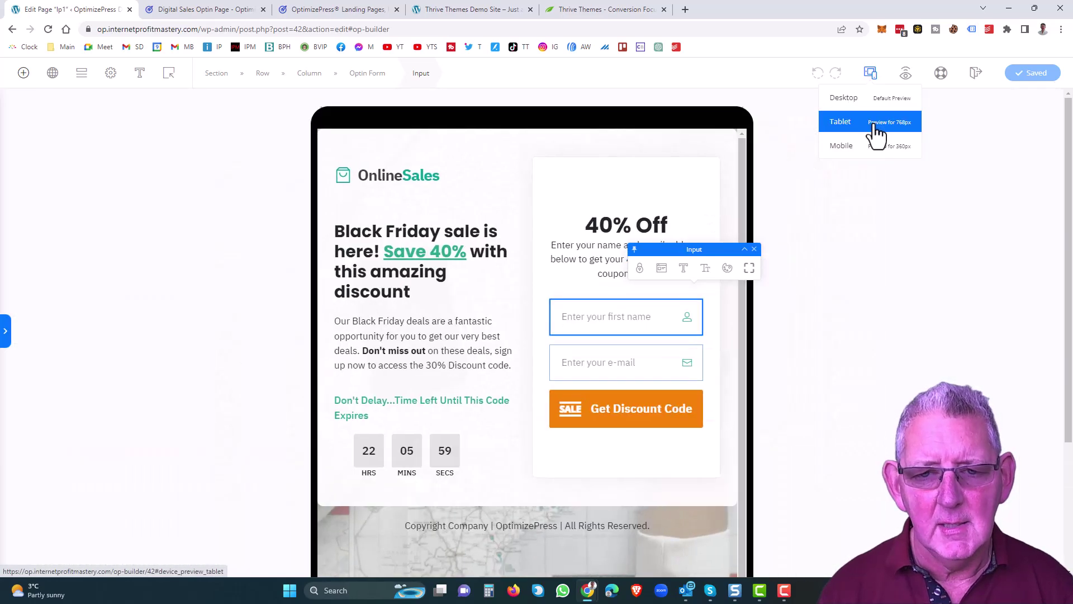
pyautogui.scroll(-1, 487, 344)
pyautogui.scroll(-2, 472, 341)
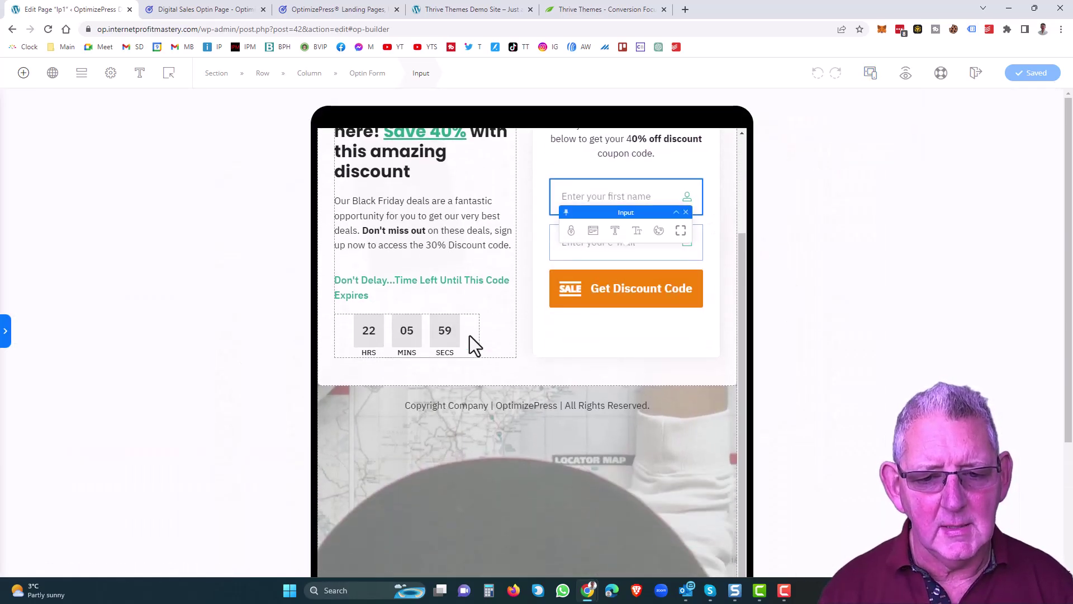
pyautogui.scroll(-4, 470, 336)
pyautogui.scroll(3, 470, 336)
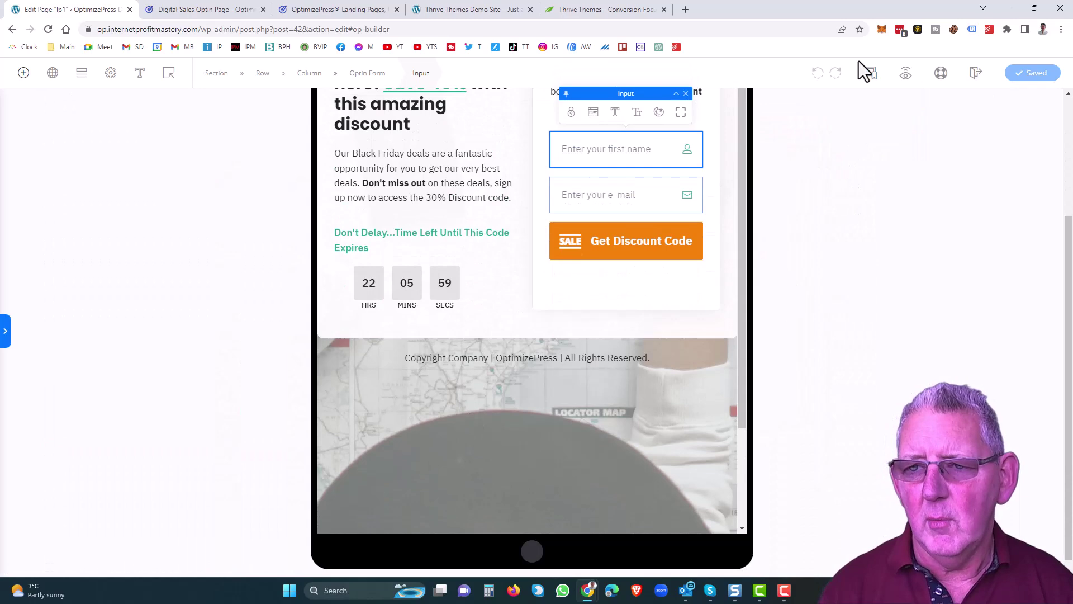
pyautogui.click(849, 148)
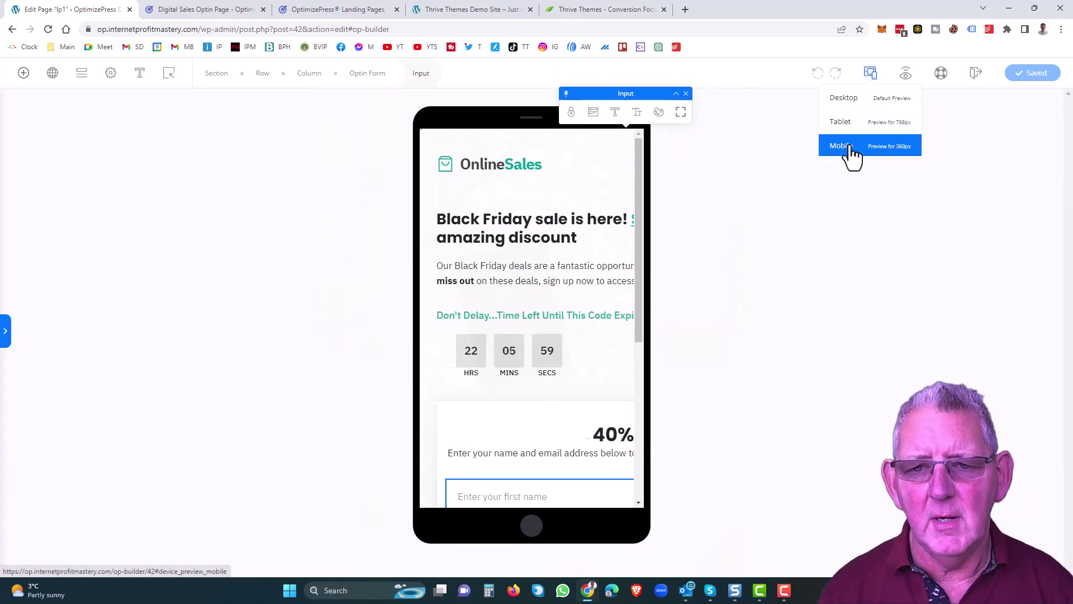
pyautogui.scroll(-1, 631, 268)
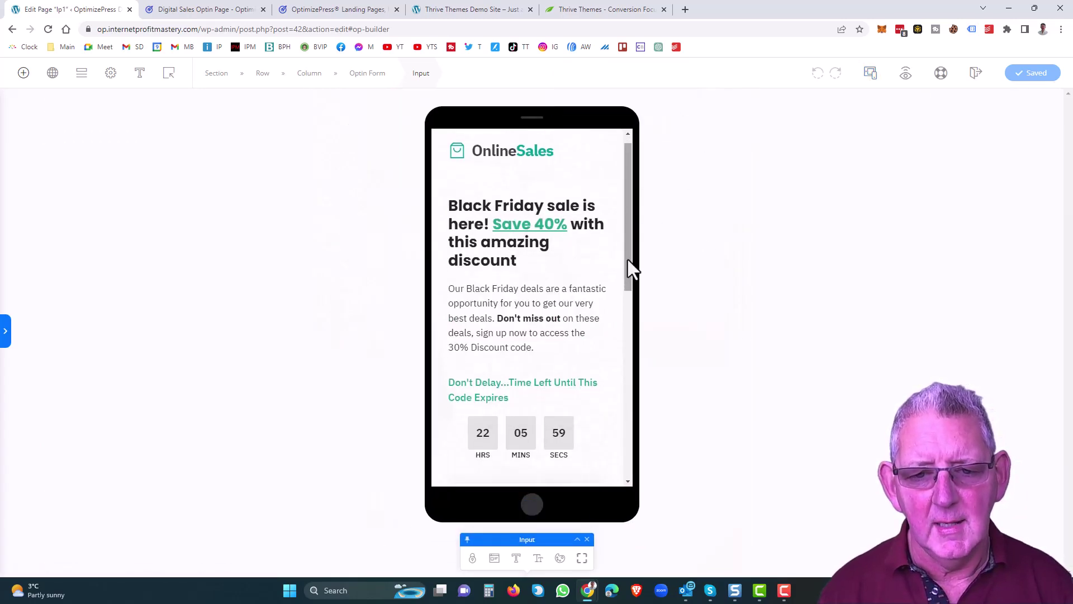
pyautogui.scroll(-2, 632, 269)
pyautogui.scroll(-3, 632, 268)
pyautogui.scroll(-1, 631, 268)
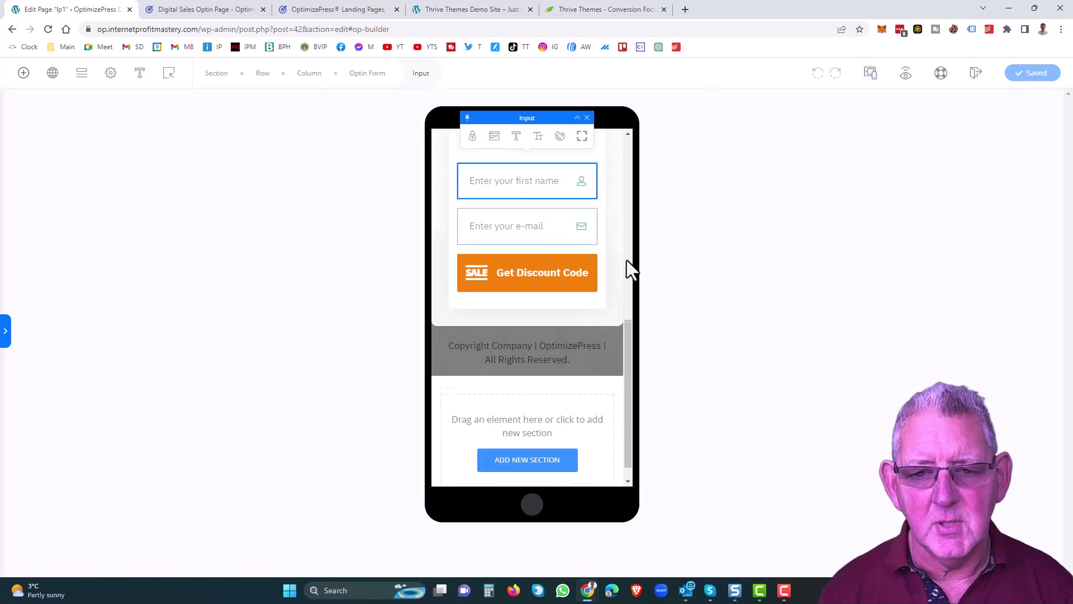
pyautogui.scroll(3, 632, 269)
pyautogui.scroll(3, 631, 268)
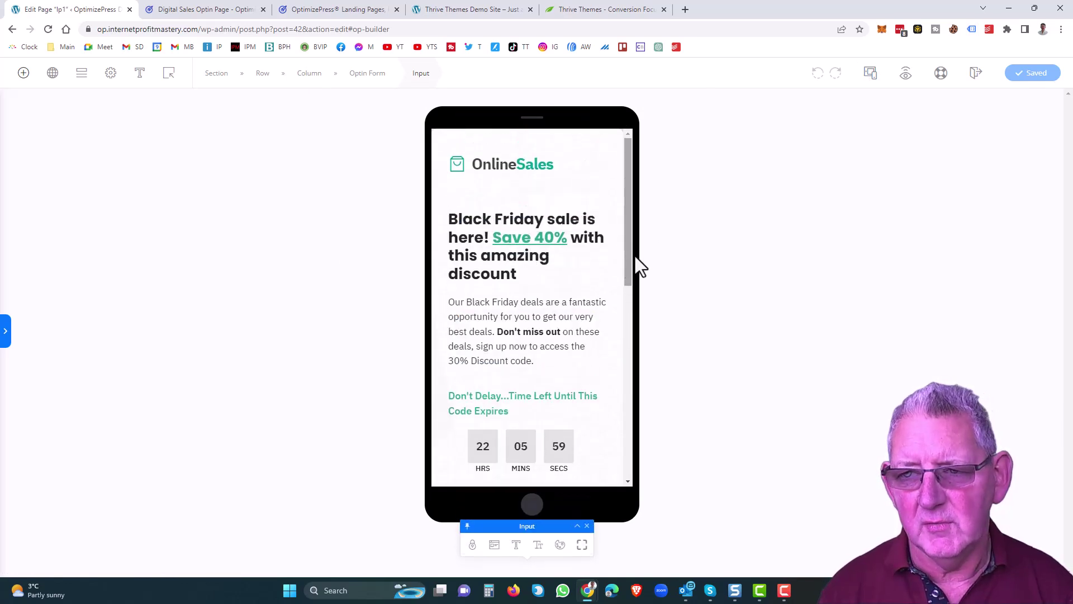
# Step: Check the running countdown on the live lp1 page, then go back to the Edit Page tab
pyautogui.click(907, 77)
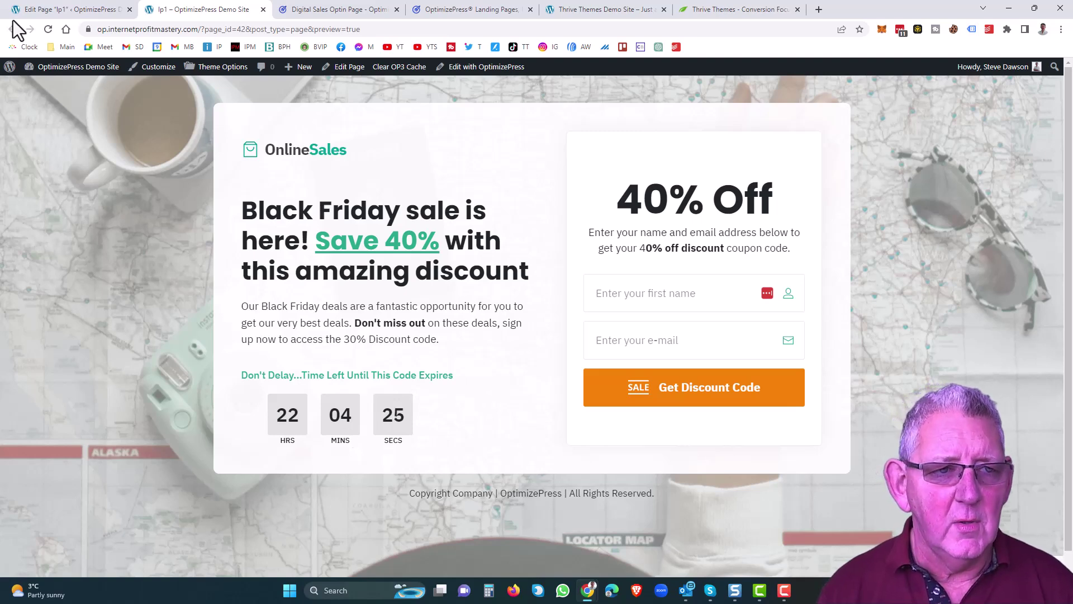
pyautogui.click(89, 14)
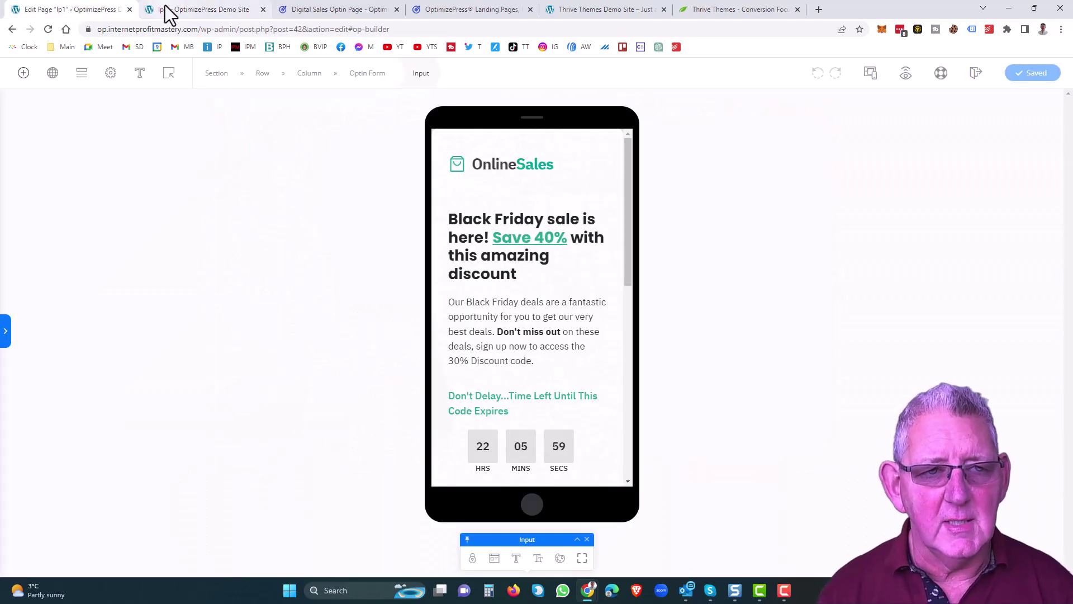